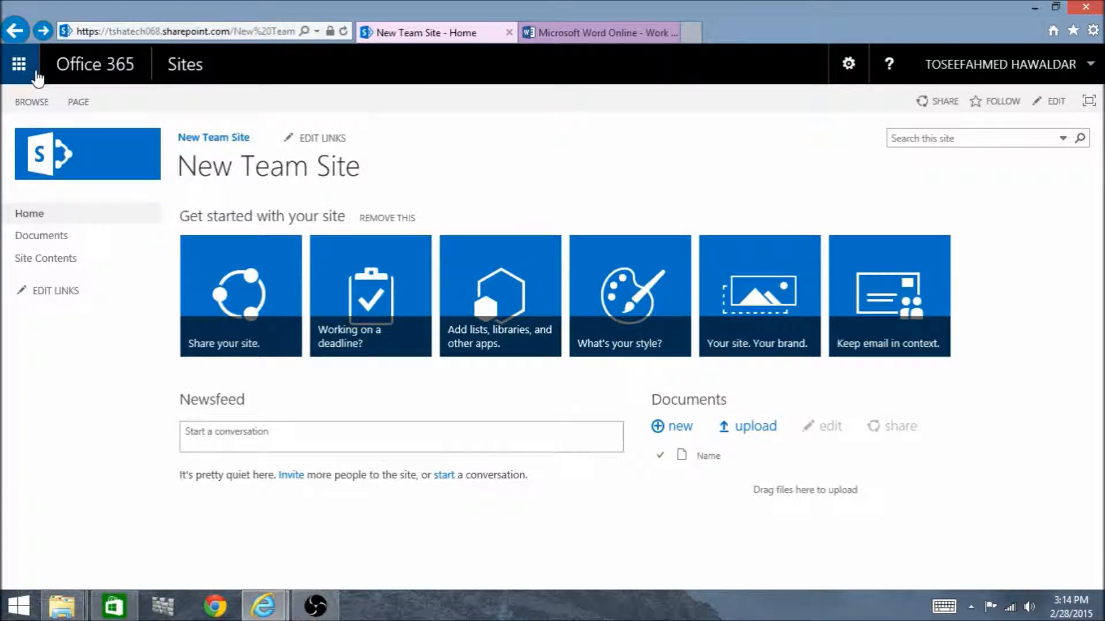
View the Excel Online start page from the Office 365 apps, then close the Excel Online and Word Online pages
left_click(36, 73)
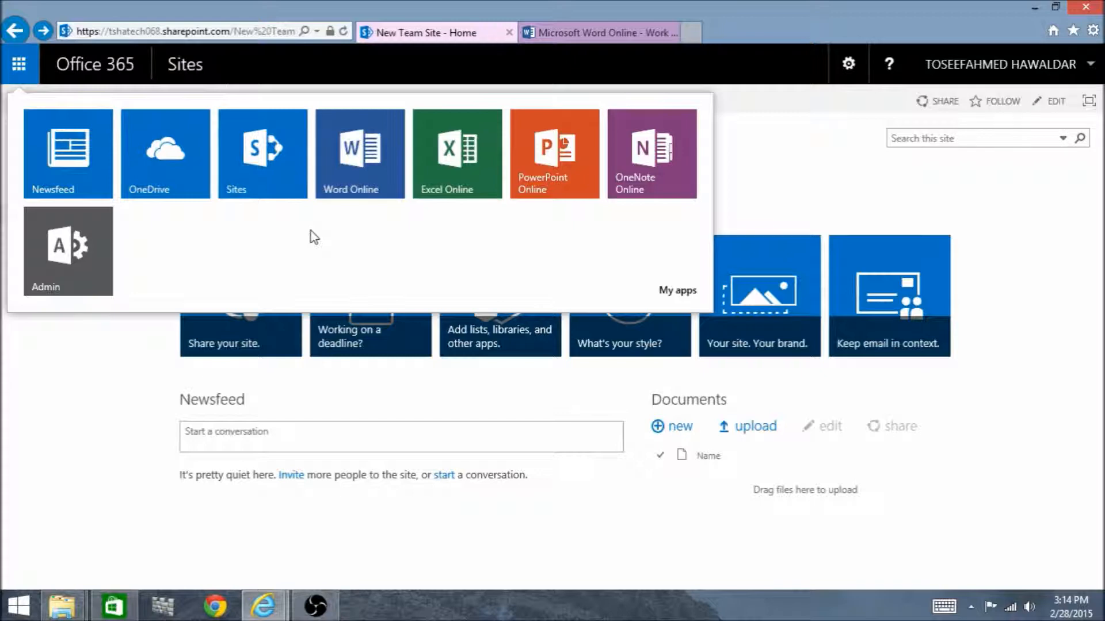
left_click(451, 197)
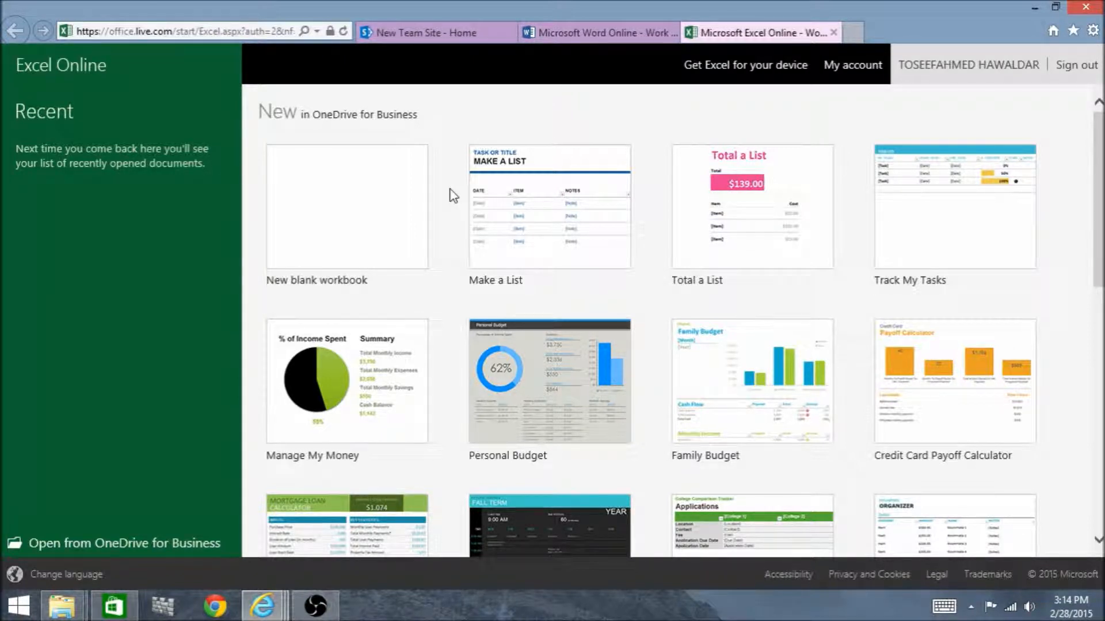
left_click(833, 33)
left_click(672, 32)
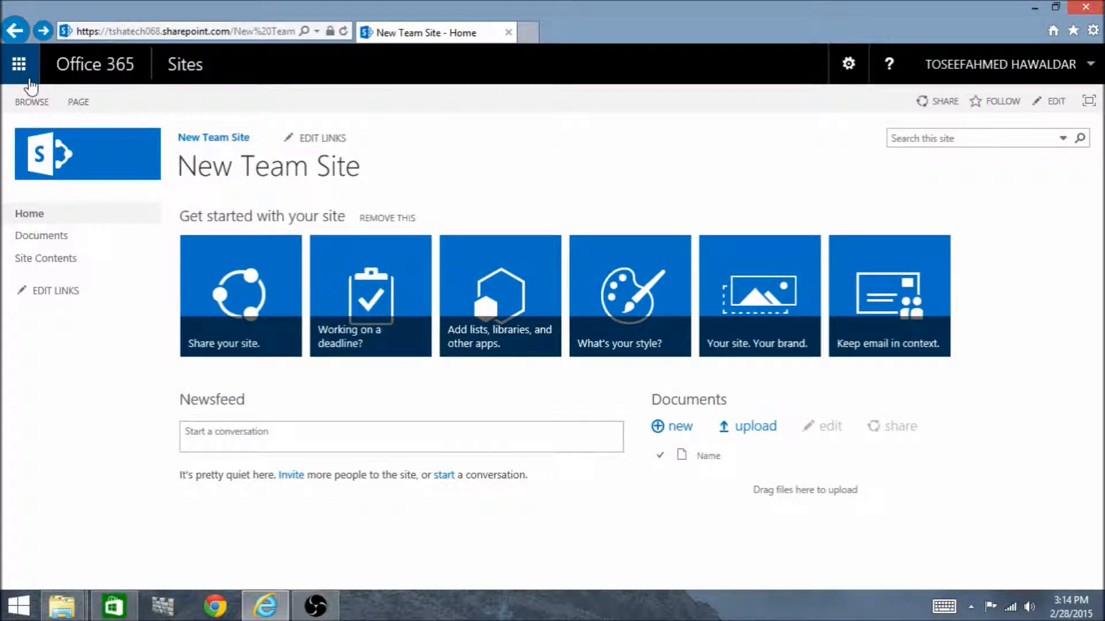
View the Office 365 home page and its list of apps, then return to New Team Site
left_click(105, 74)
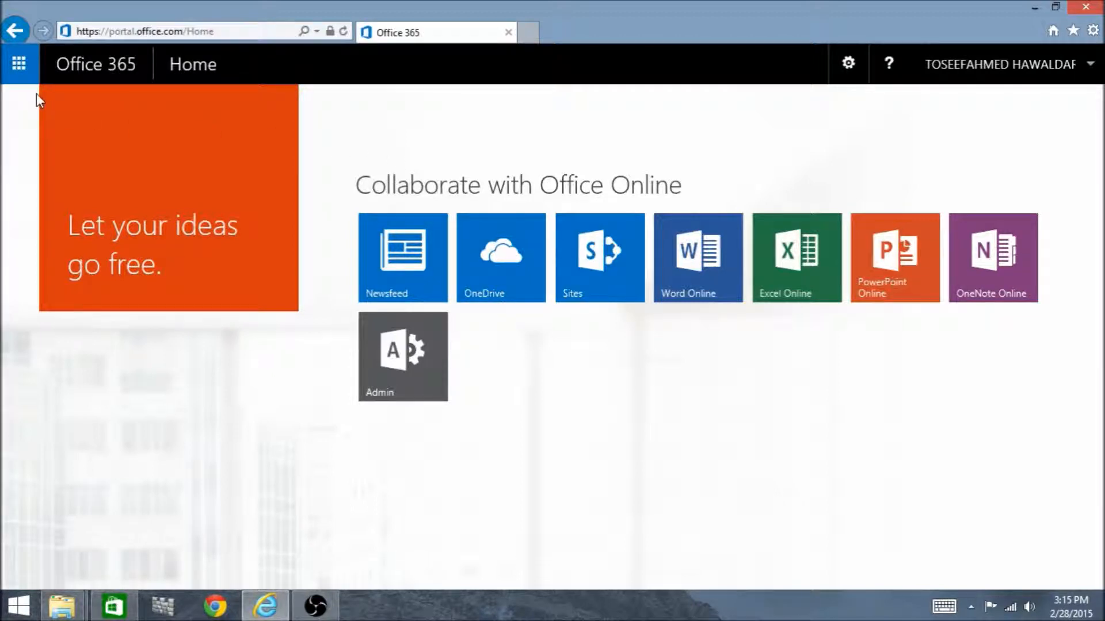
left_click(24, 78)
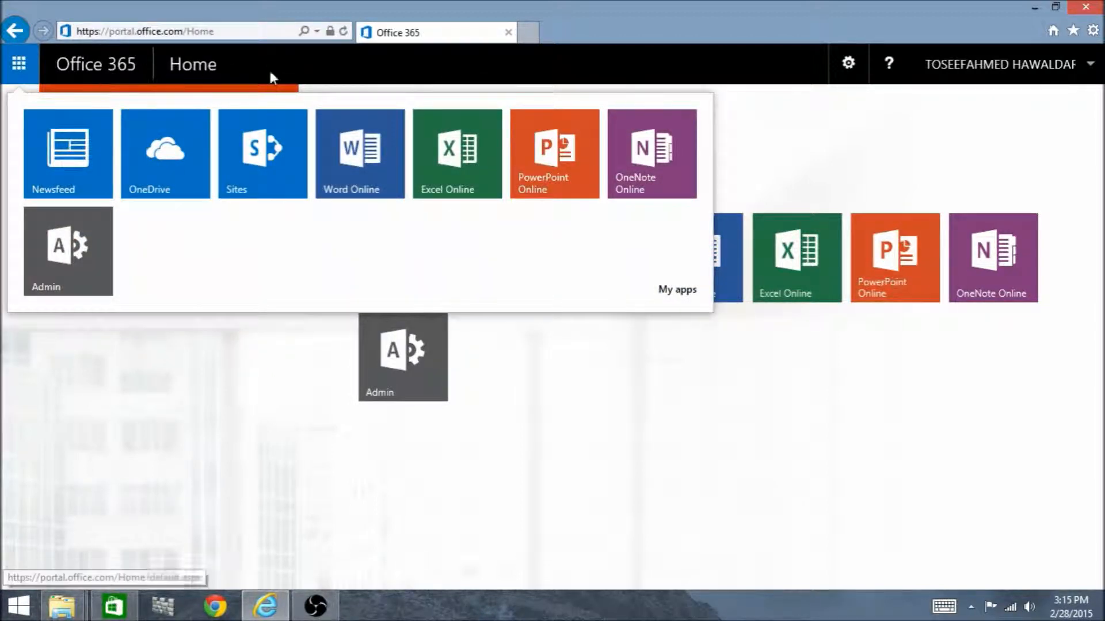
left_click(751, 140)
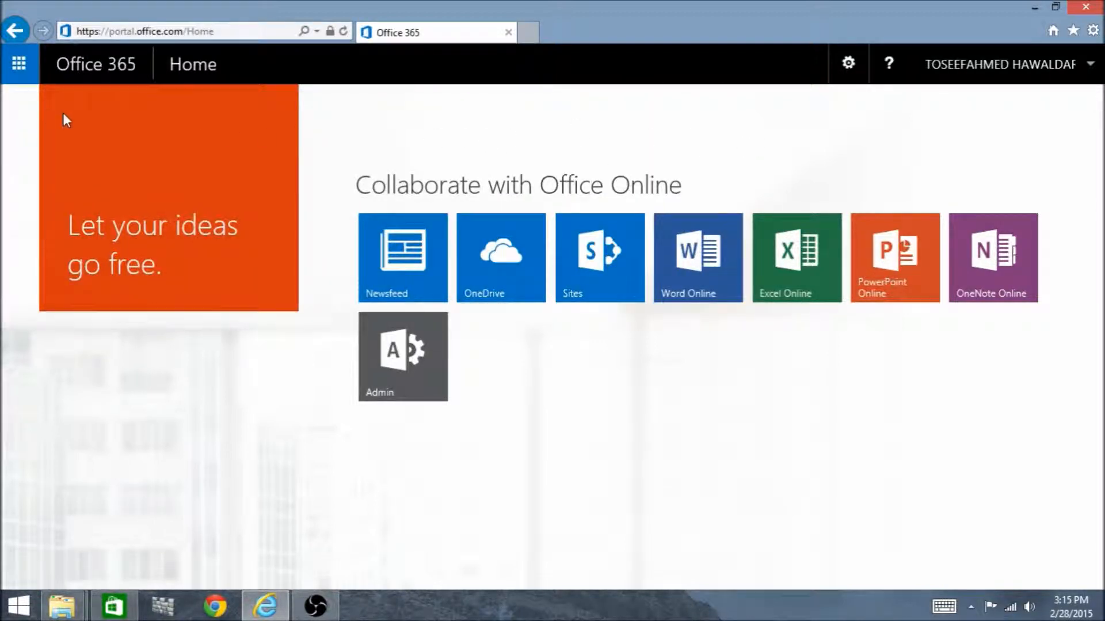
left_click(8, 36)
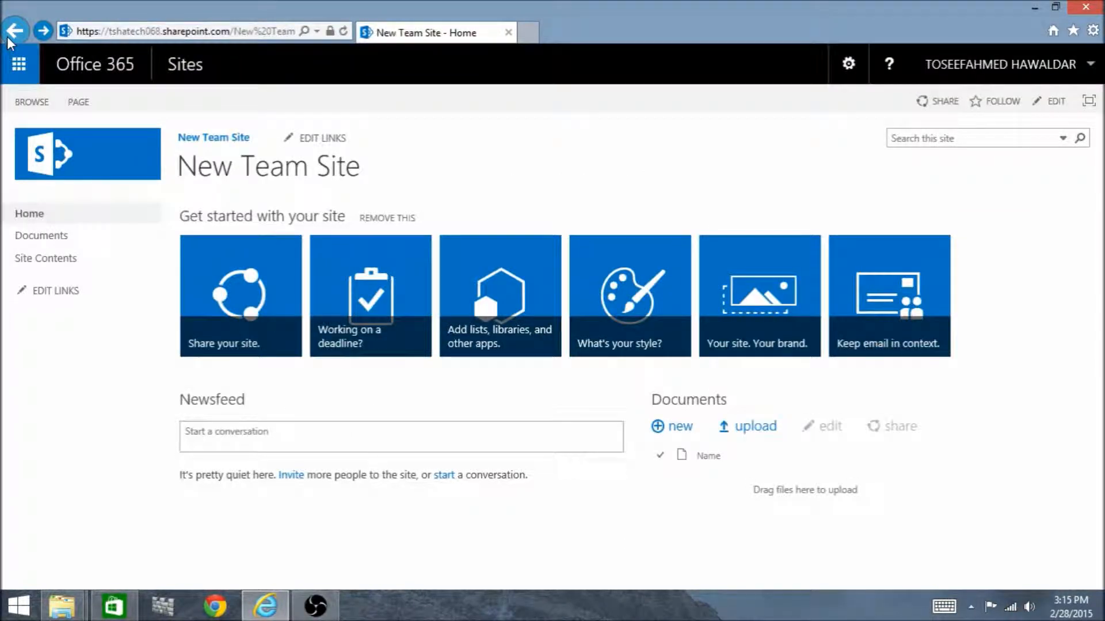
View the Sites overview and open New Team Site from the followed sites
left_click(183, 67)
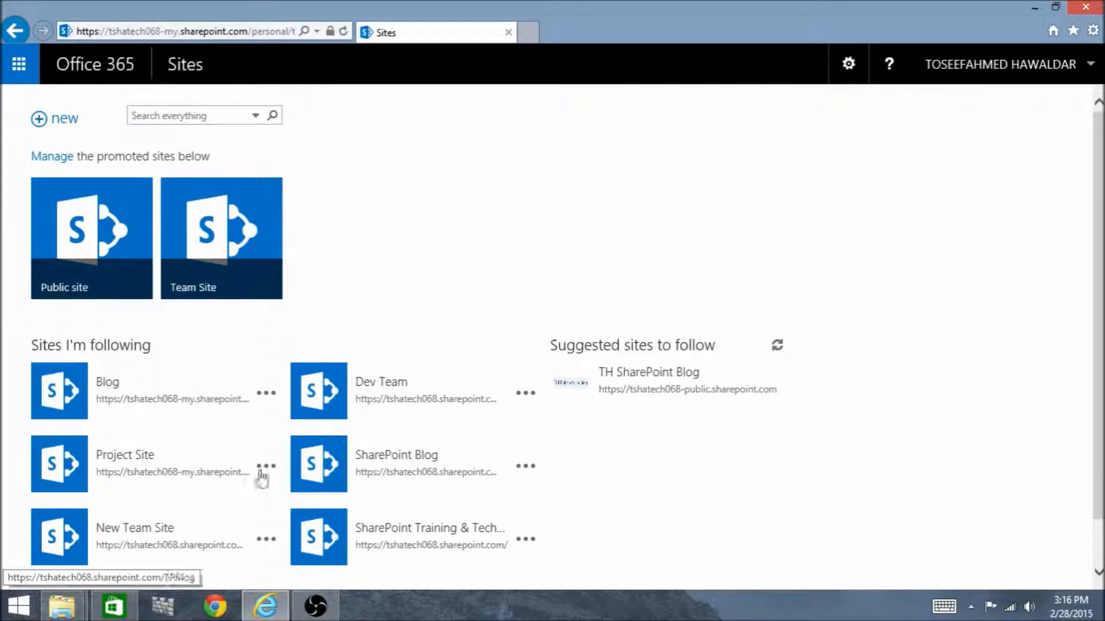
left_click(130, 529)
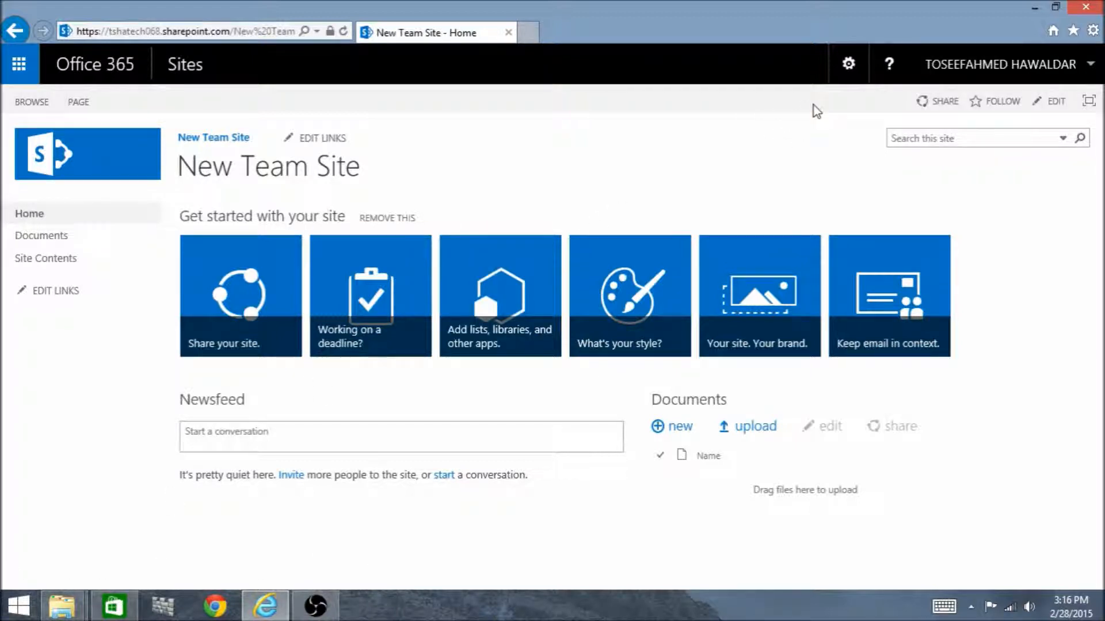
Look through the site's settings options and the account options without choosing any of them
left_click(849, 86)
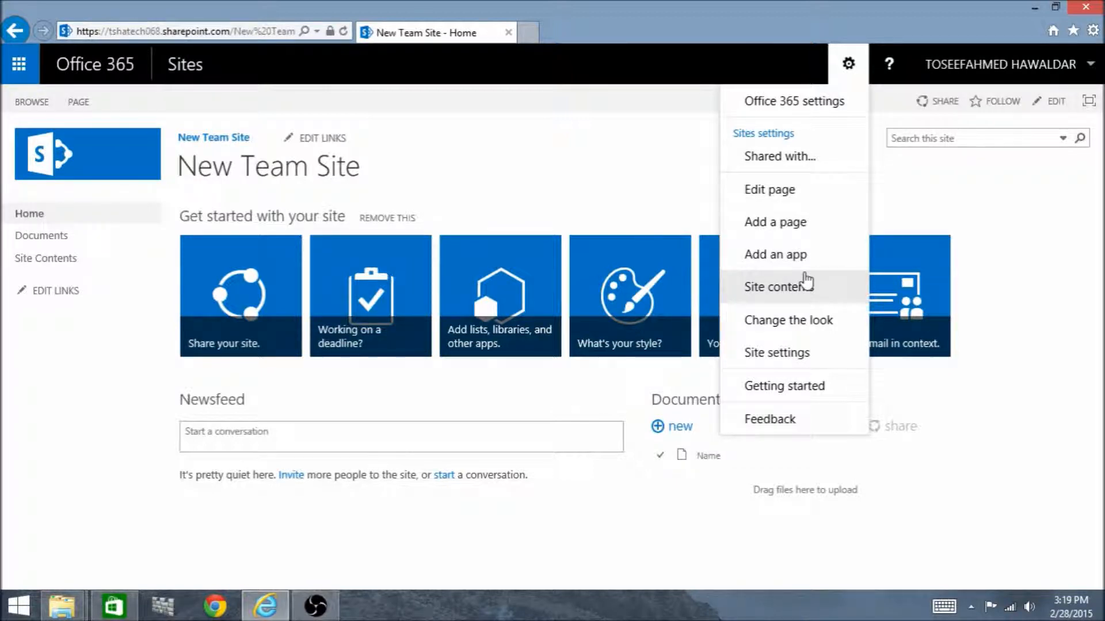
left_click(912, 199)
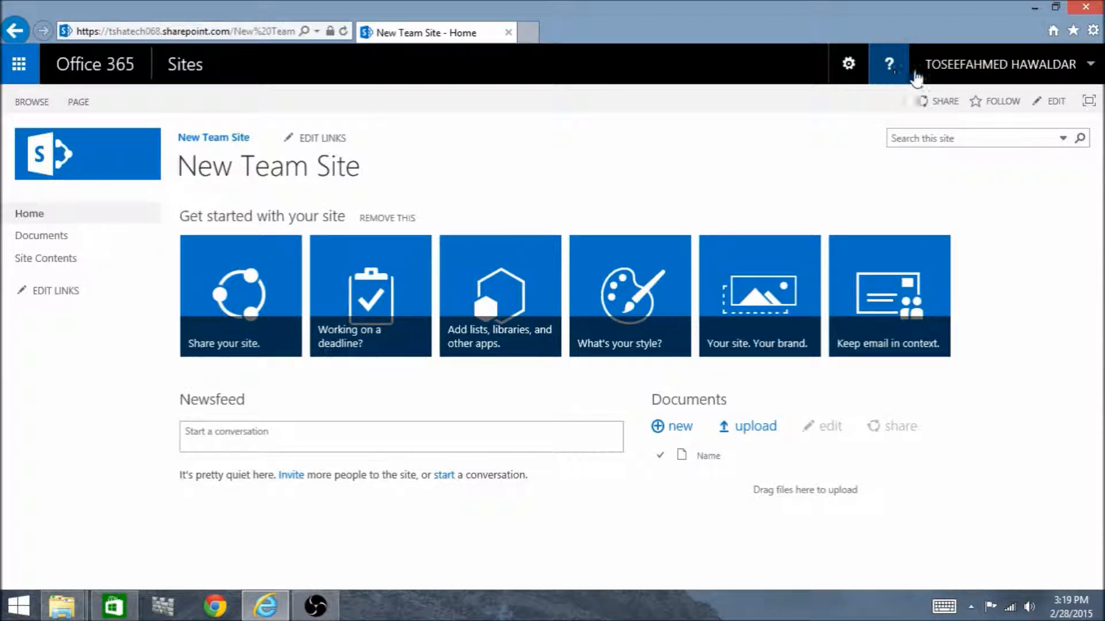
left_click(1010, 68)
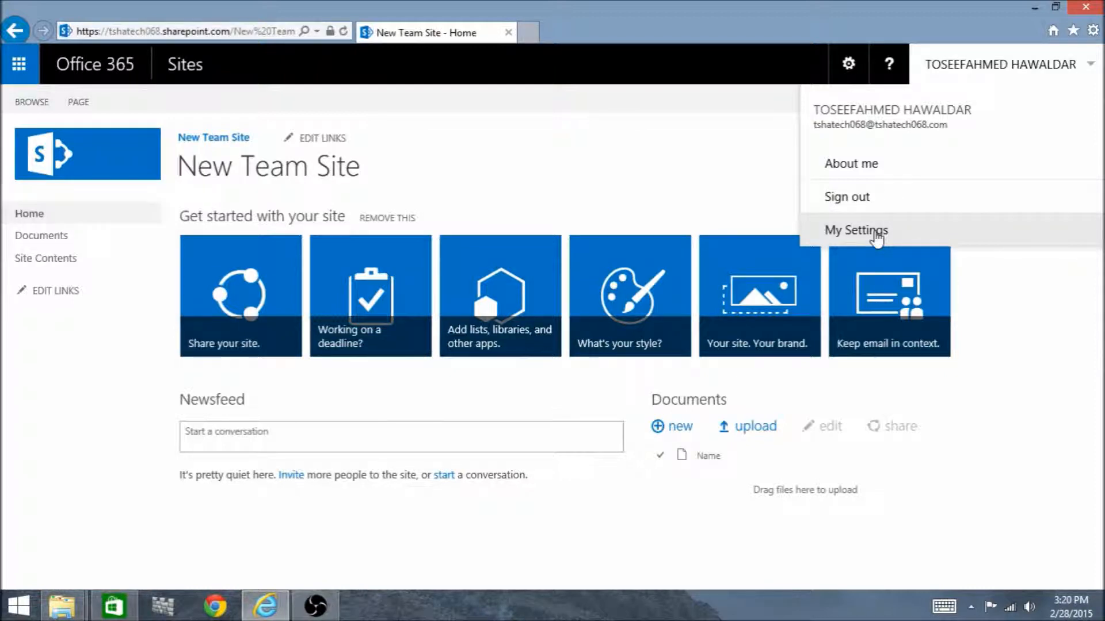
left_click(660, 177)
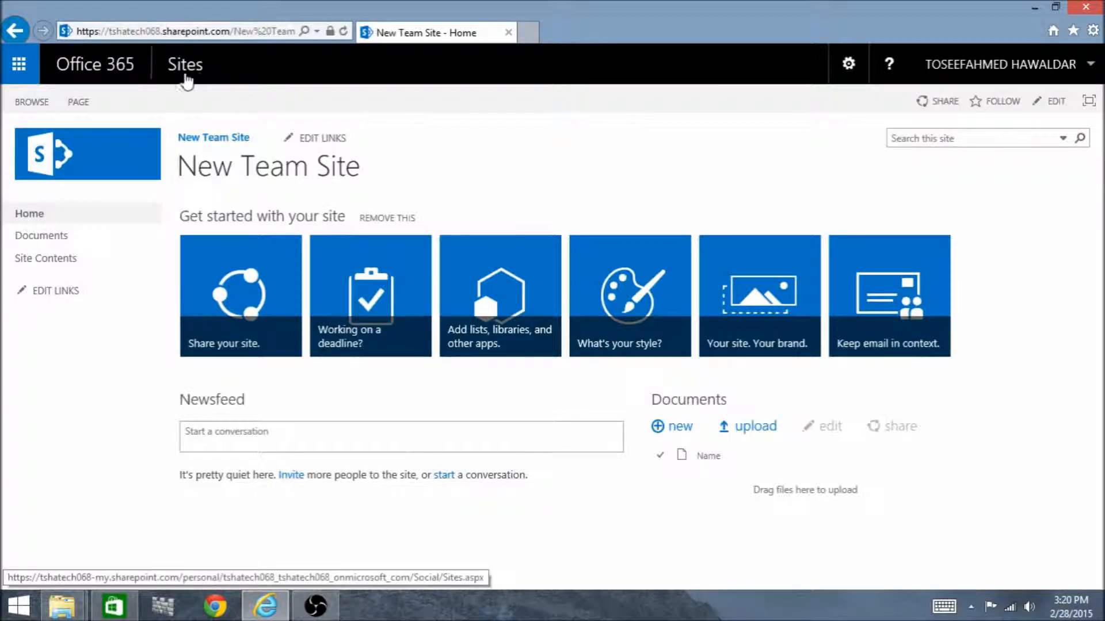
Put the New Team Site home page into edit mode, view its page commands, and save the page
left_click(1050, 109)
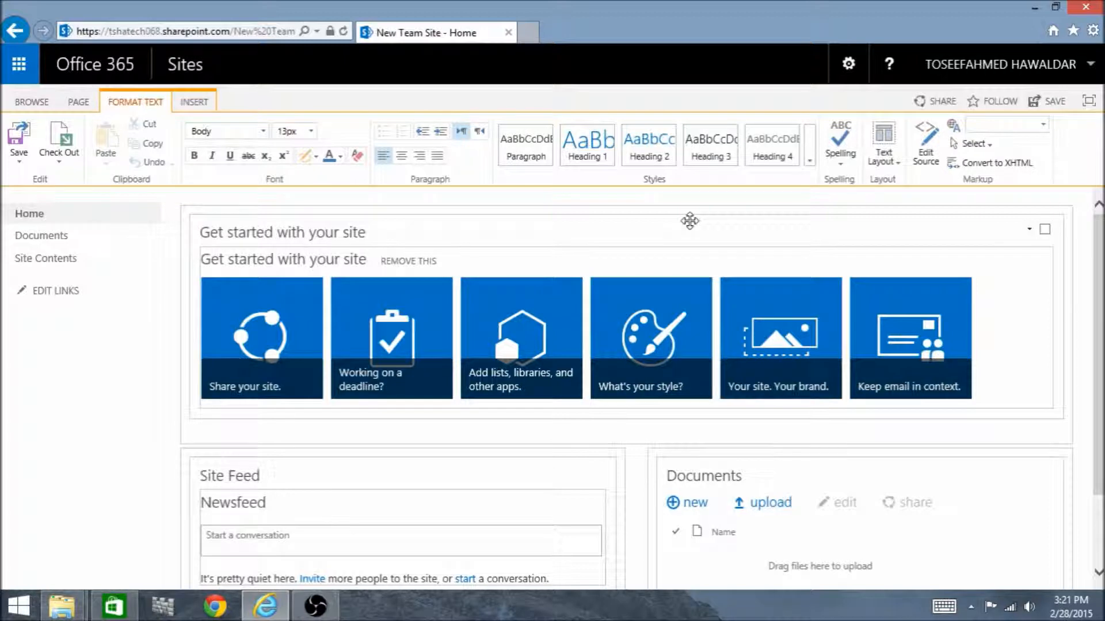
left_click(79, 102)
left_click(19, 141)
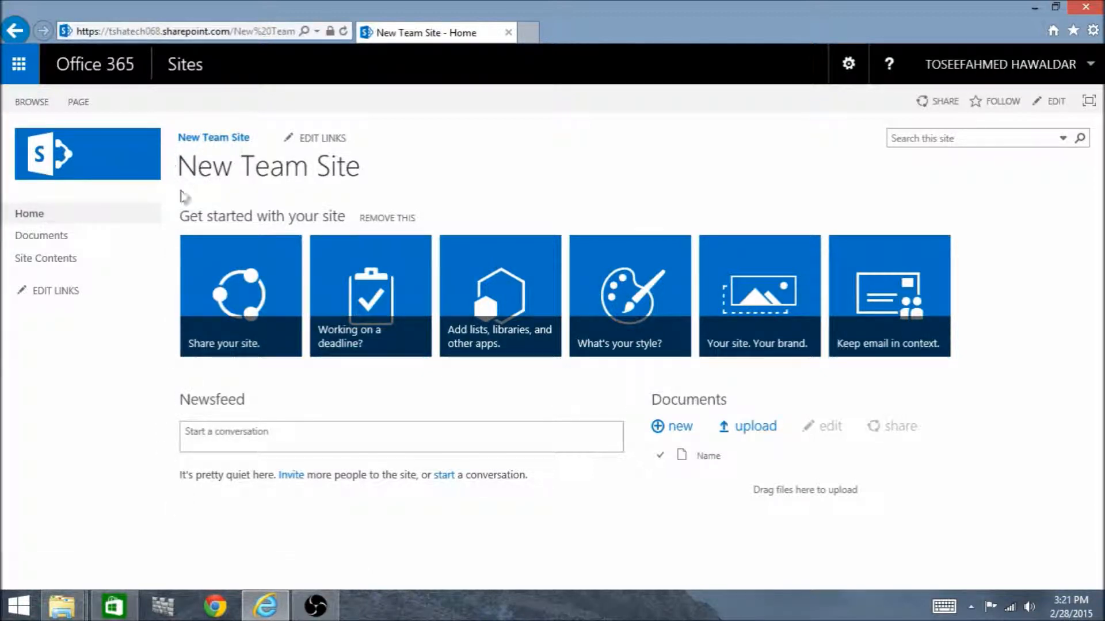
Show the home page in Focus on Content view and restore the normal layout
left_click(1088, 102)
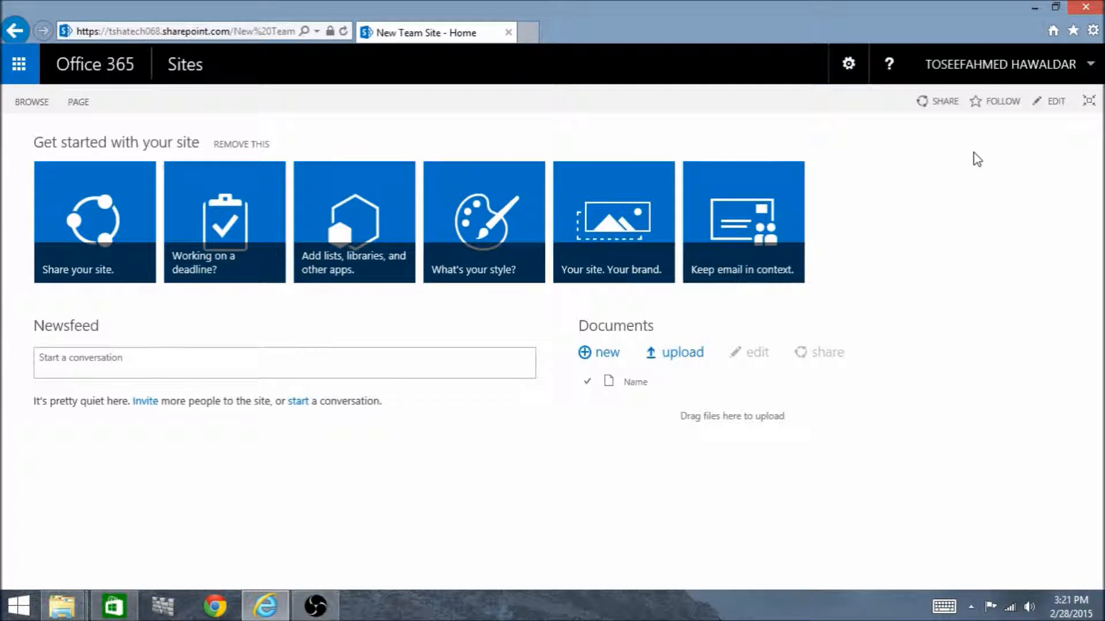
left_click(1088, 102)
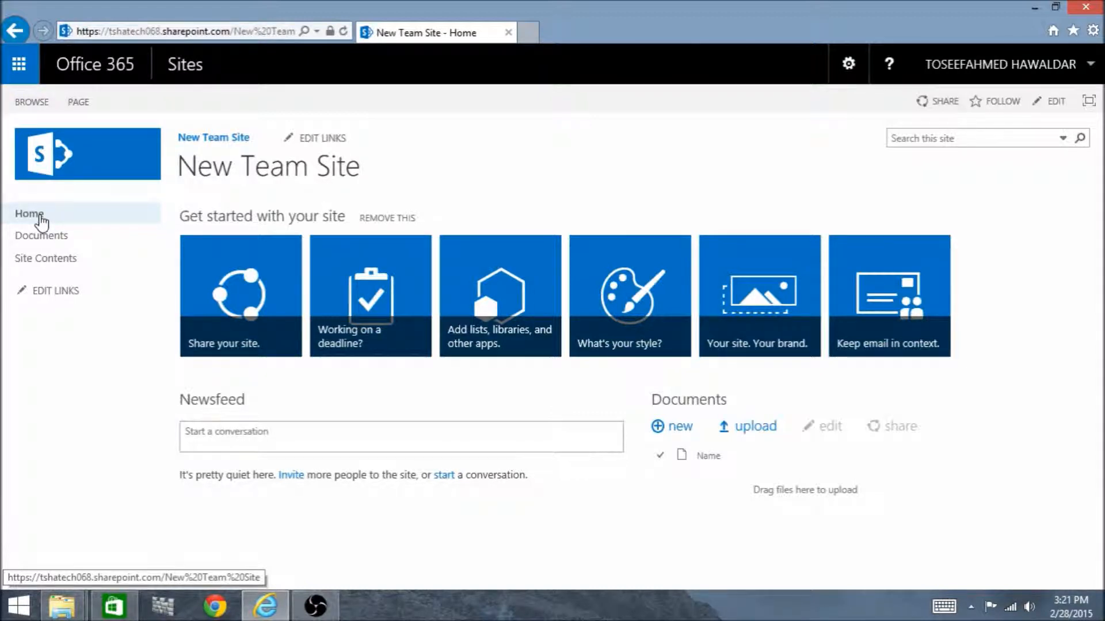
View the site's Documents library and return to the home page
left_click(33, 241)
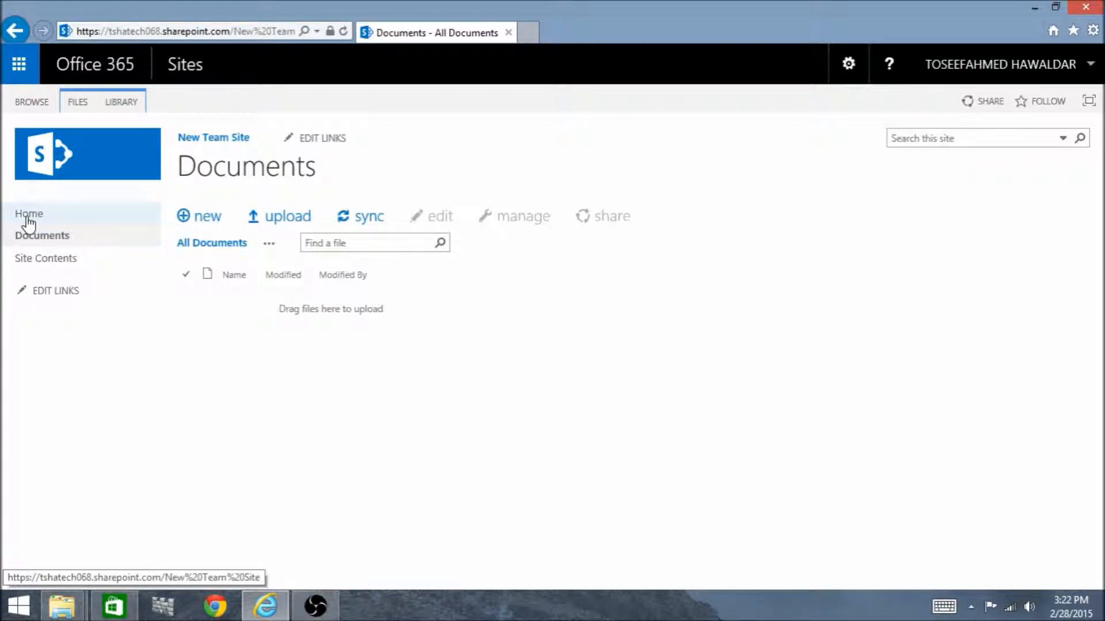
left_click(29, 221)
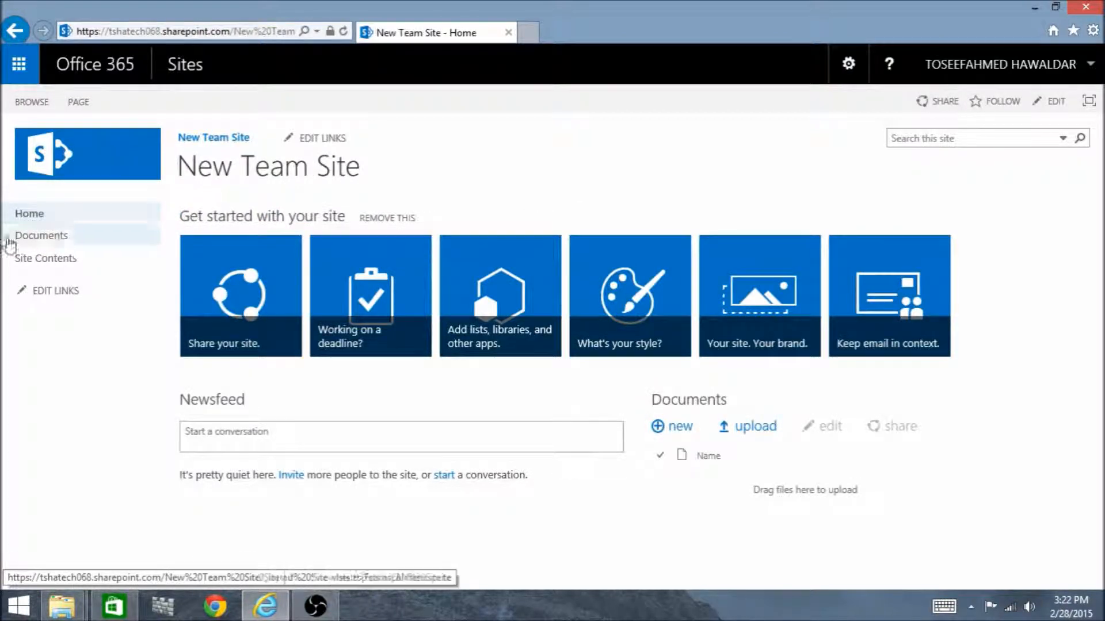
Add a link named Test to the site's side navigation, using the current page's URL as its address, and save it
left_click(63, 292)
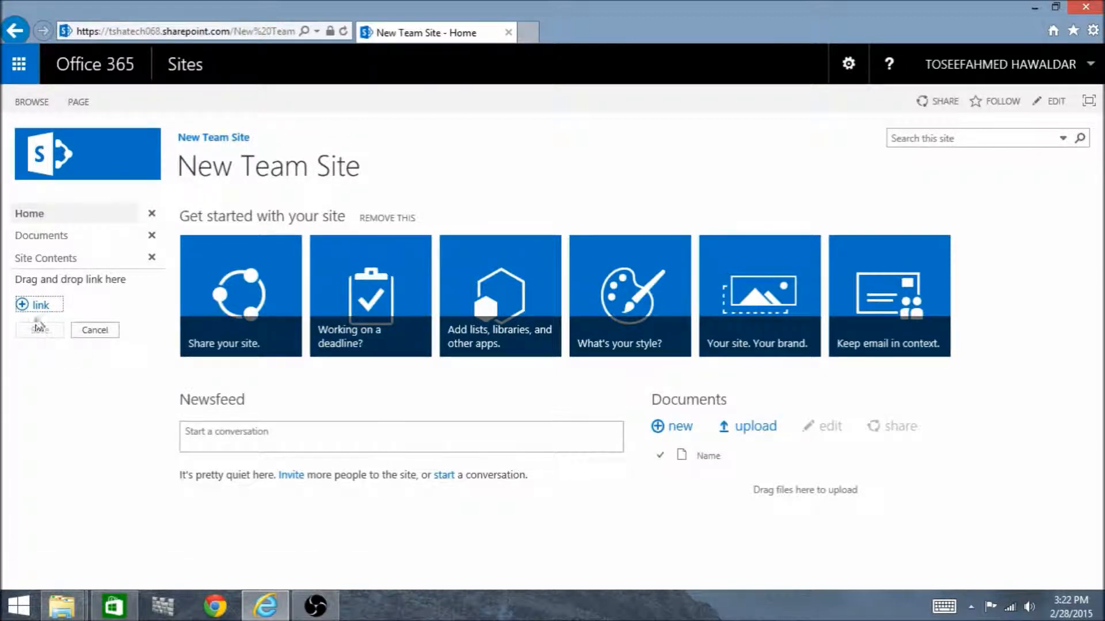
left_click(41, 307)
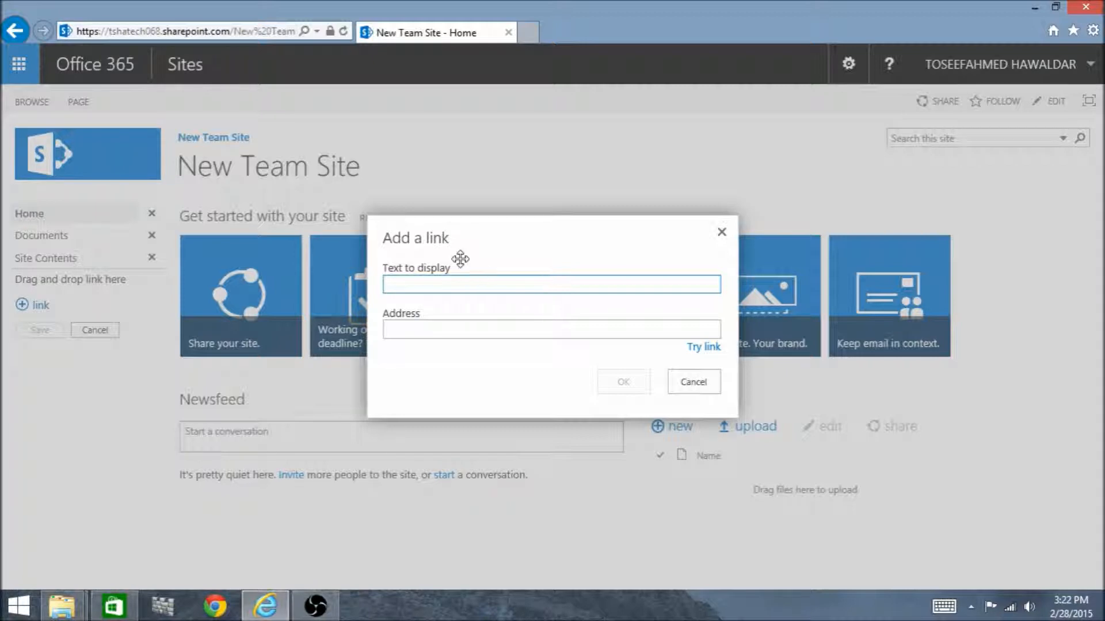
type("Test")
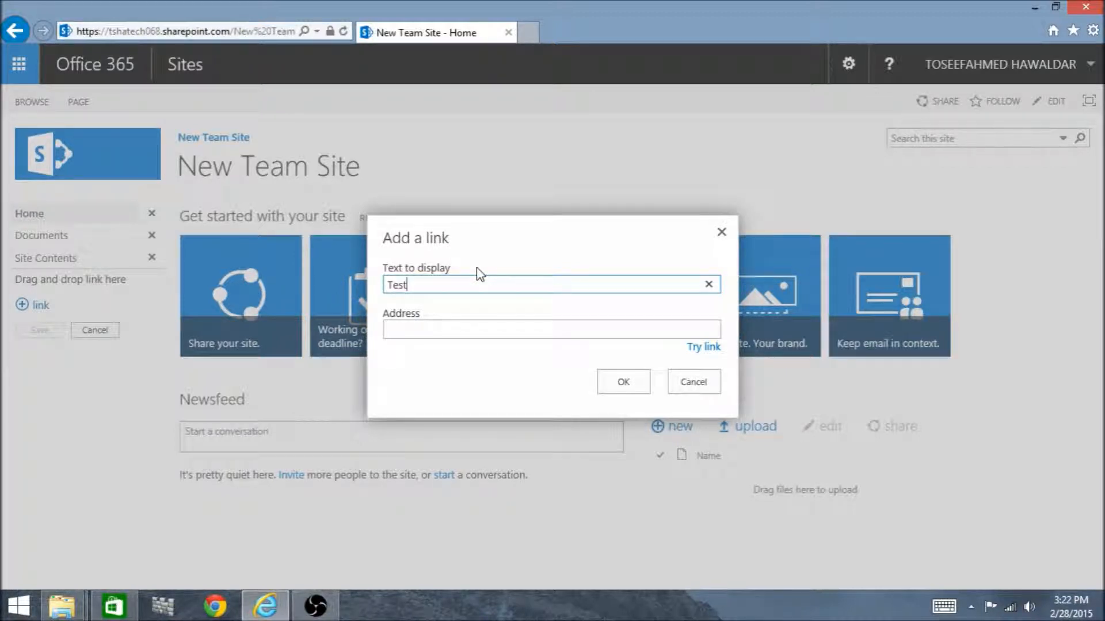
left_click(234, 32)
key("ctrl+c")
left_click(430, 334)
key("ctrl+v")
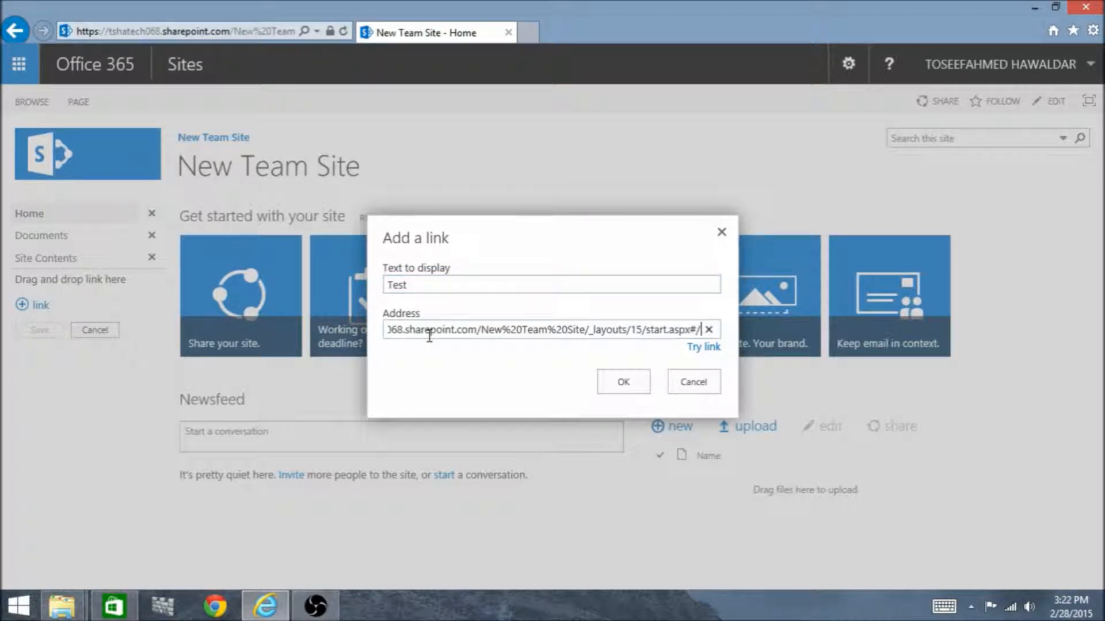
left_click(620, 388)
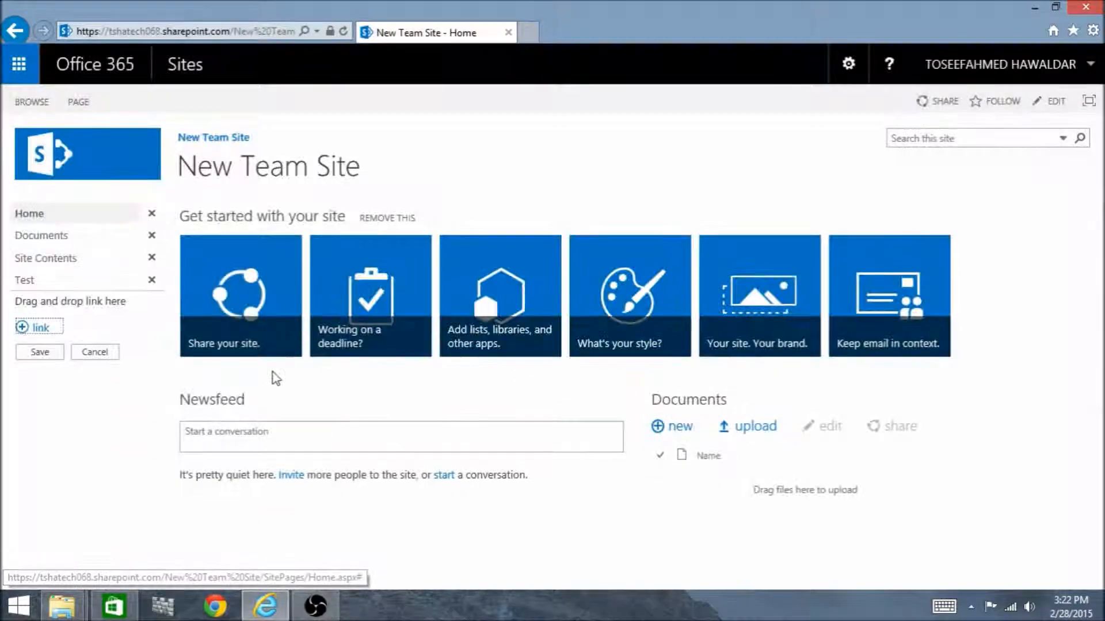
left_click(44, 352)
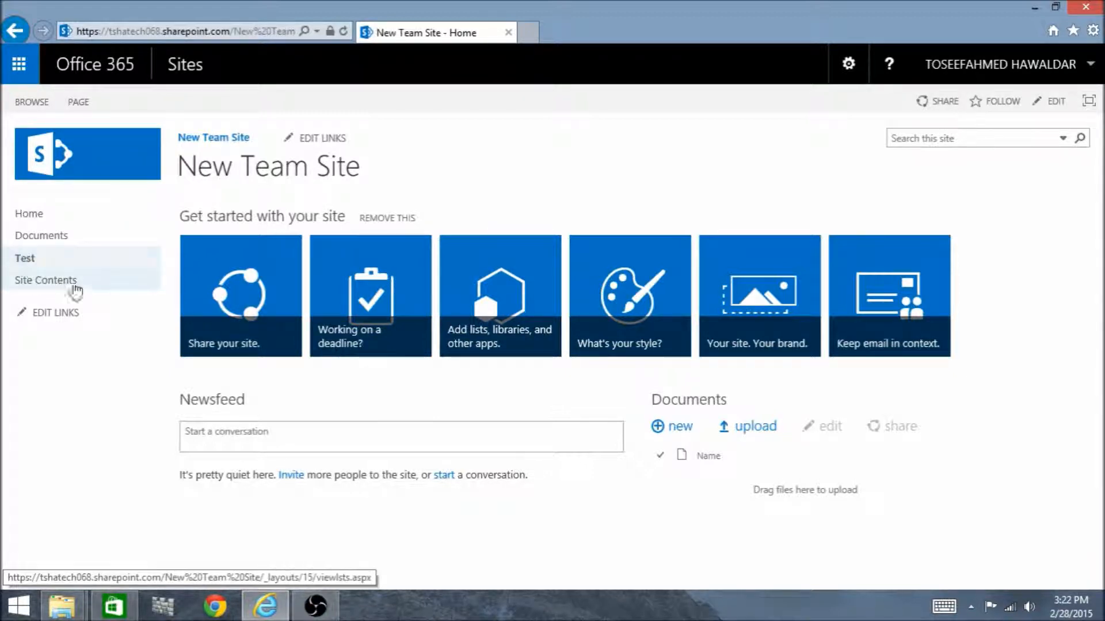
Remove the Test link from the side navigation and save the change
left_click(55, 313)
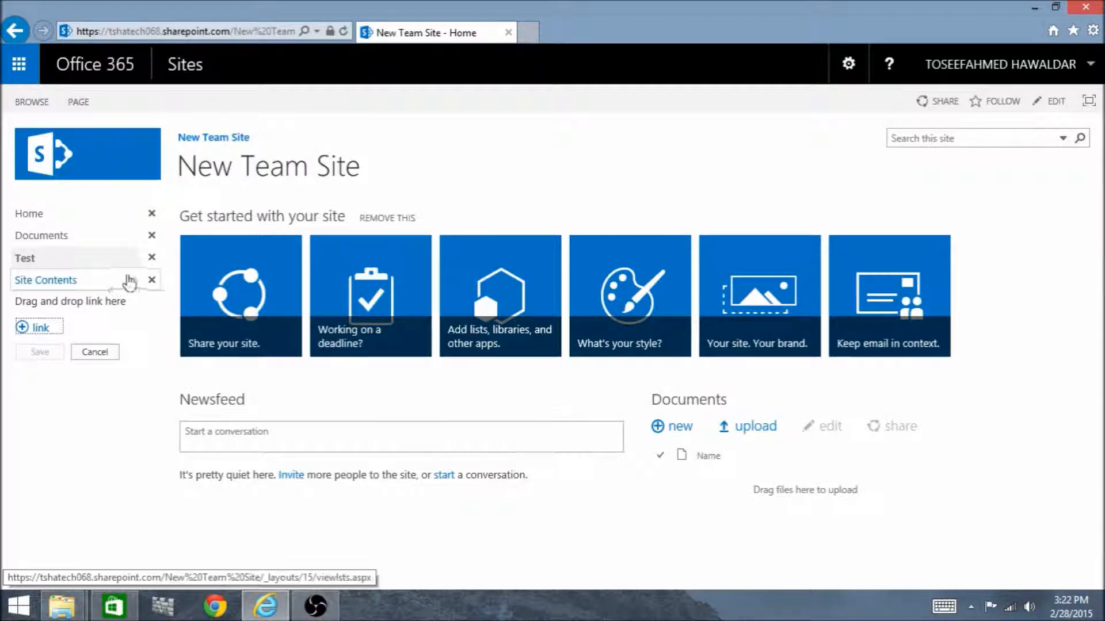
left_click(152, 258)
left_click(40, 329)
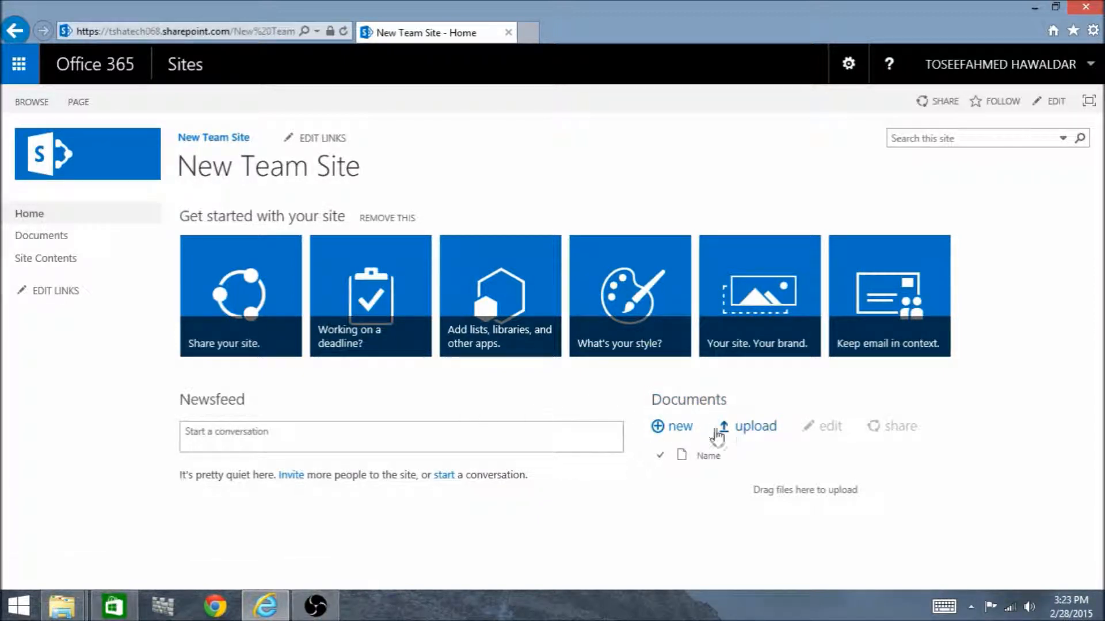
Post the message "How is it going?" to the site's Newsfeed
left_click(266, 431)
type("How")
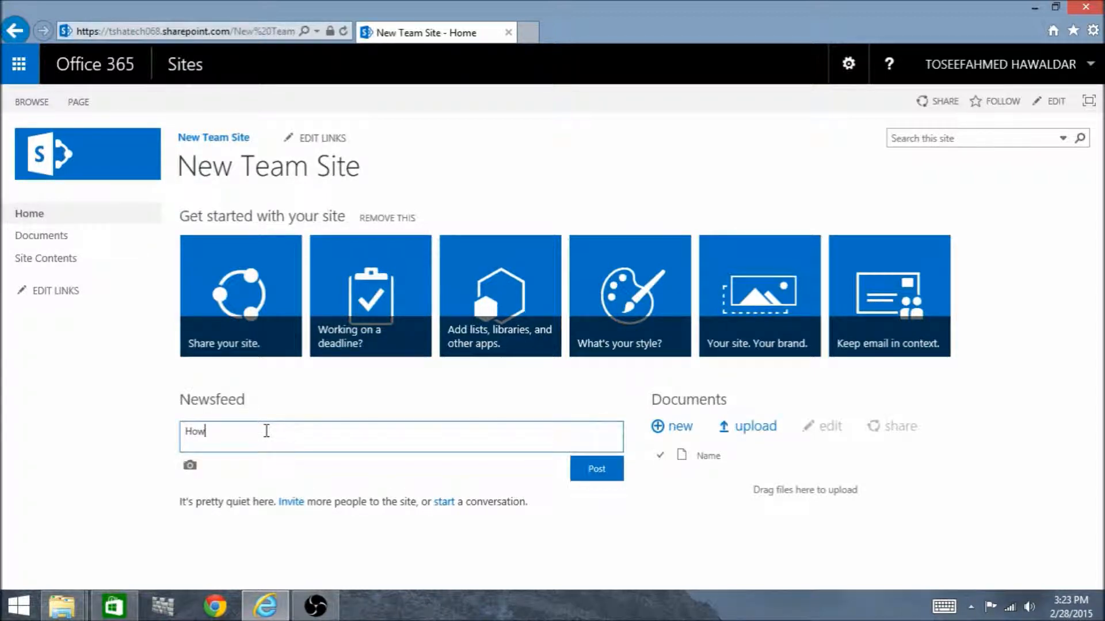
type(" is it going?")
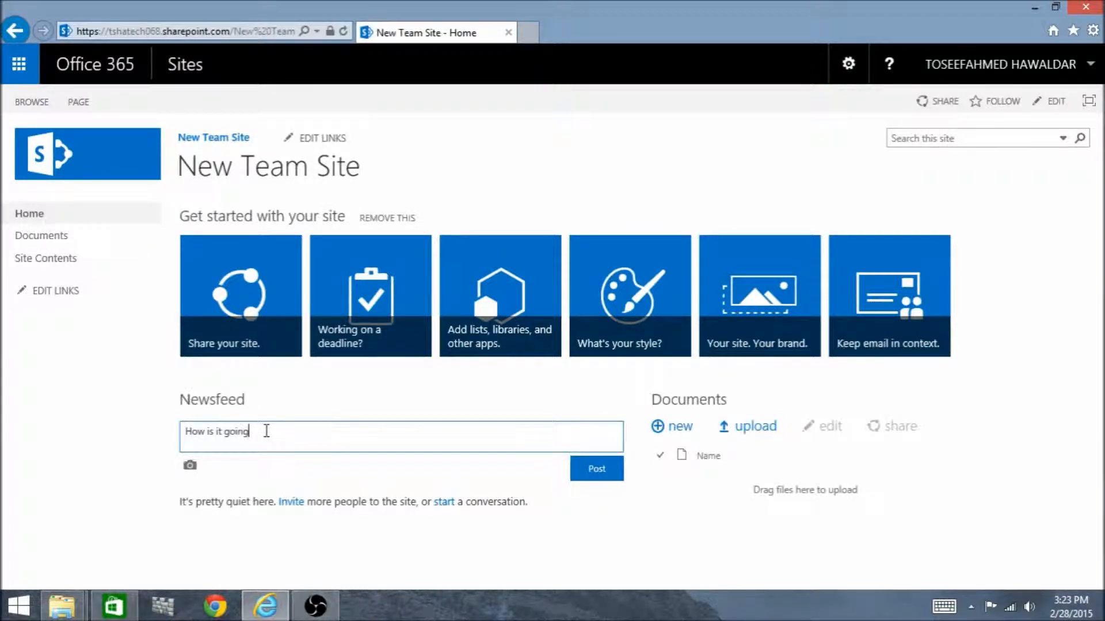
left_click(597, 472)
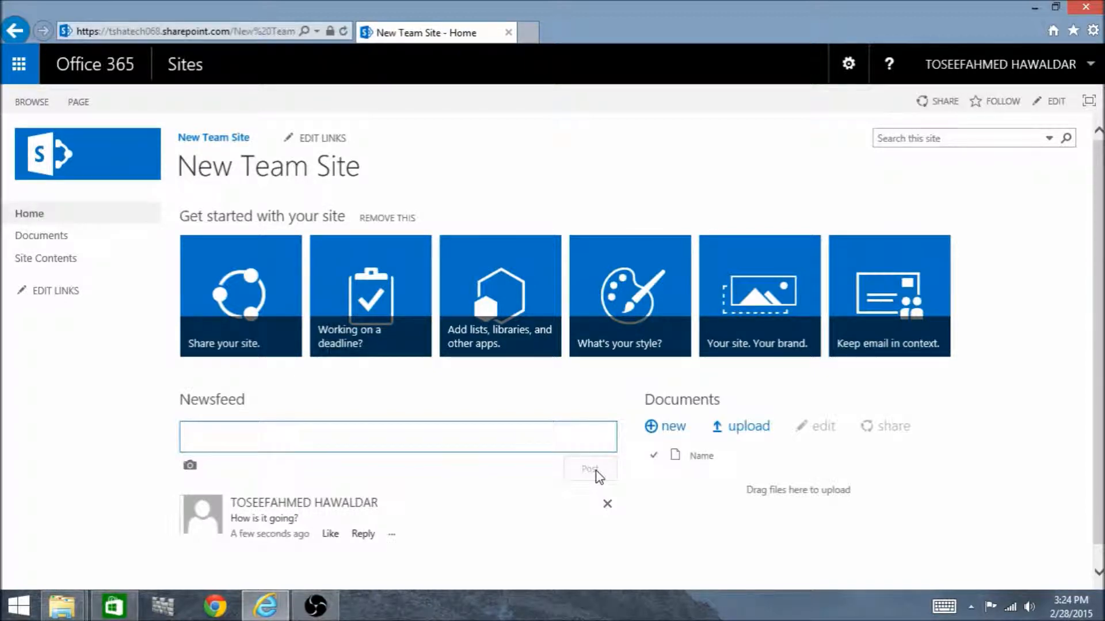
Reply "Good" to the "How is it going?" post in the Newsfeed
left_click(363, 534)
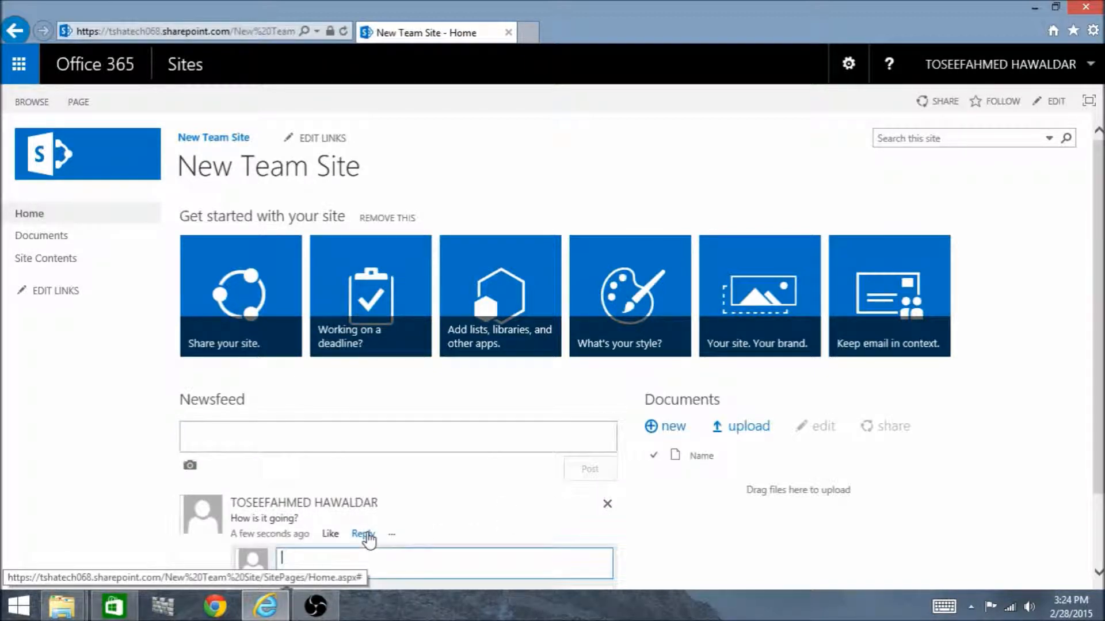
type("Good")
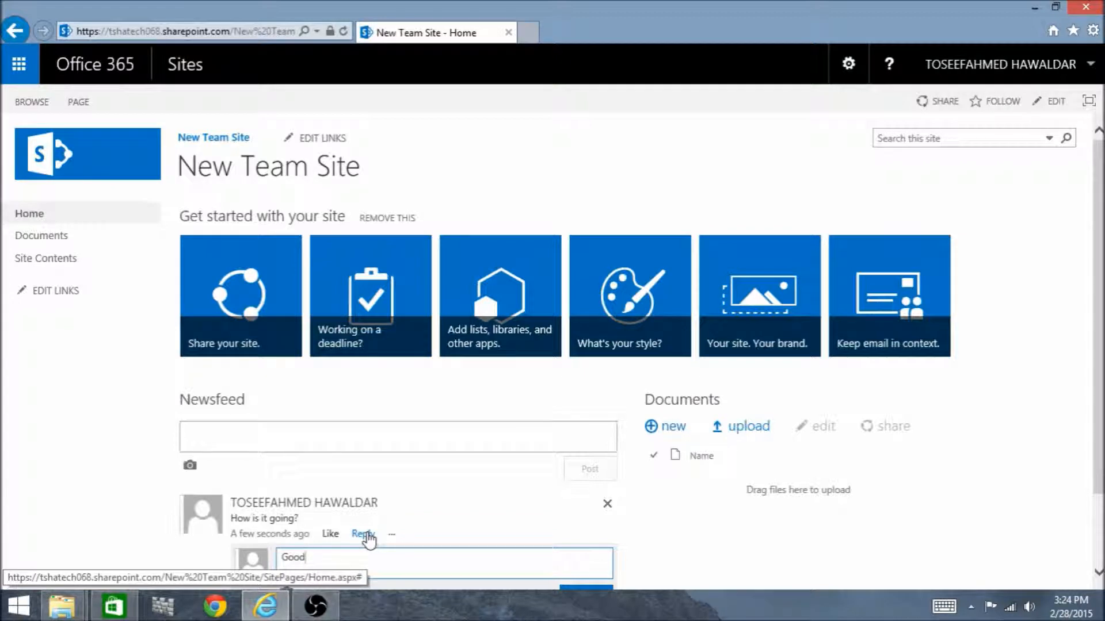
left_click(602, 586)
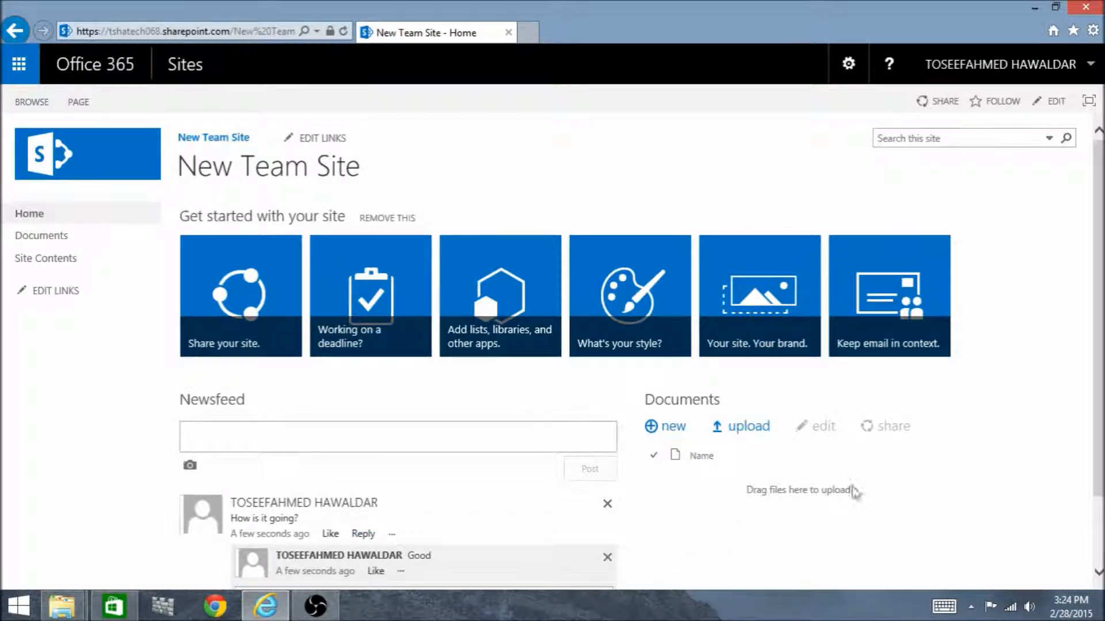
View the title, description and logo settings through the "Your site. Your brand." tile and return to the site's home page
scroll(1096, 373, "down", 1)
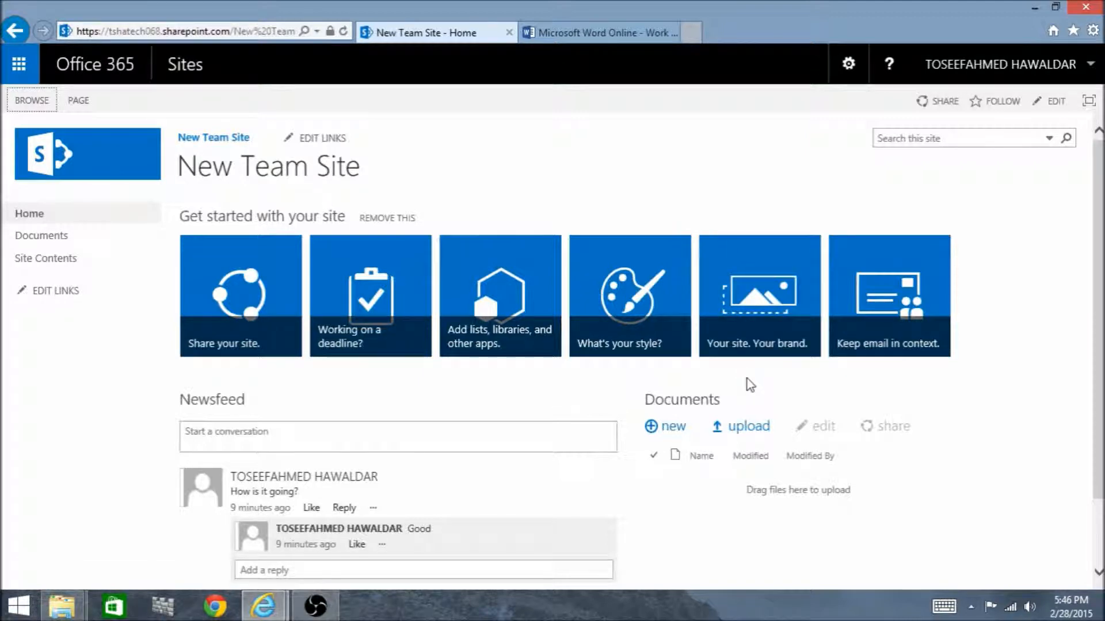
left_click(753, 324)
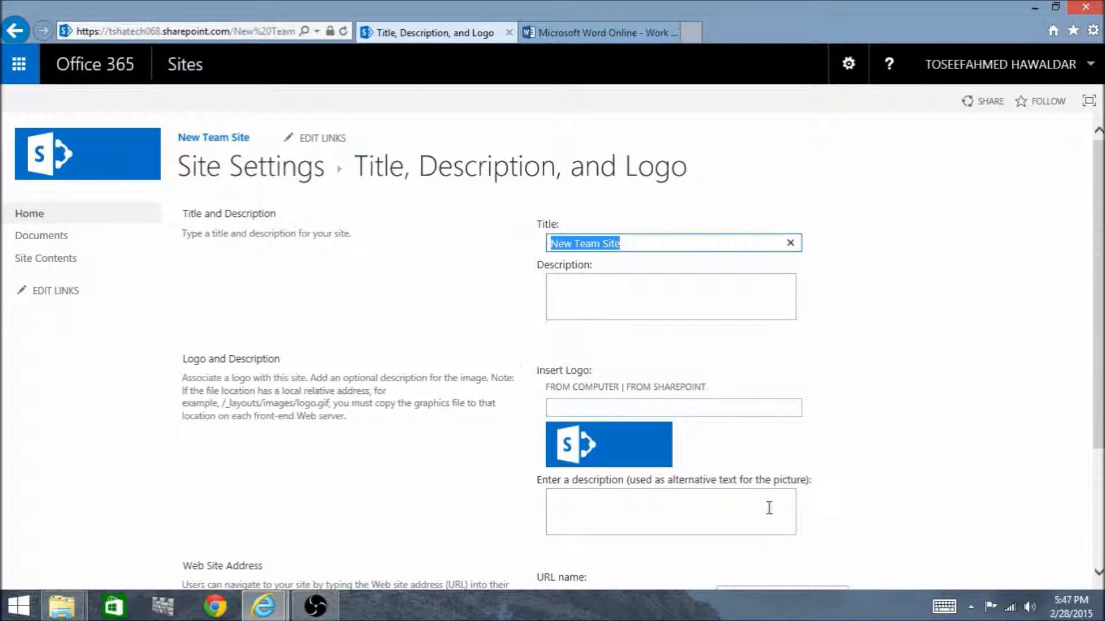
left_click(198, 140)
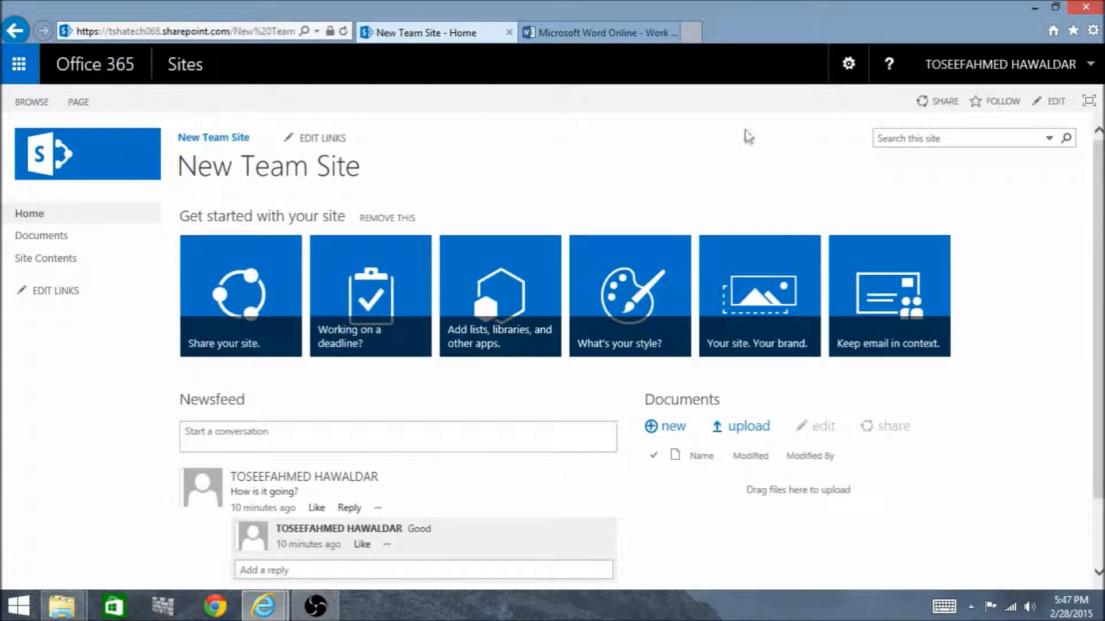
Change the site's title to IT Department in the title, description and logo page of the site settings
left_click(853, 76)
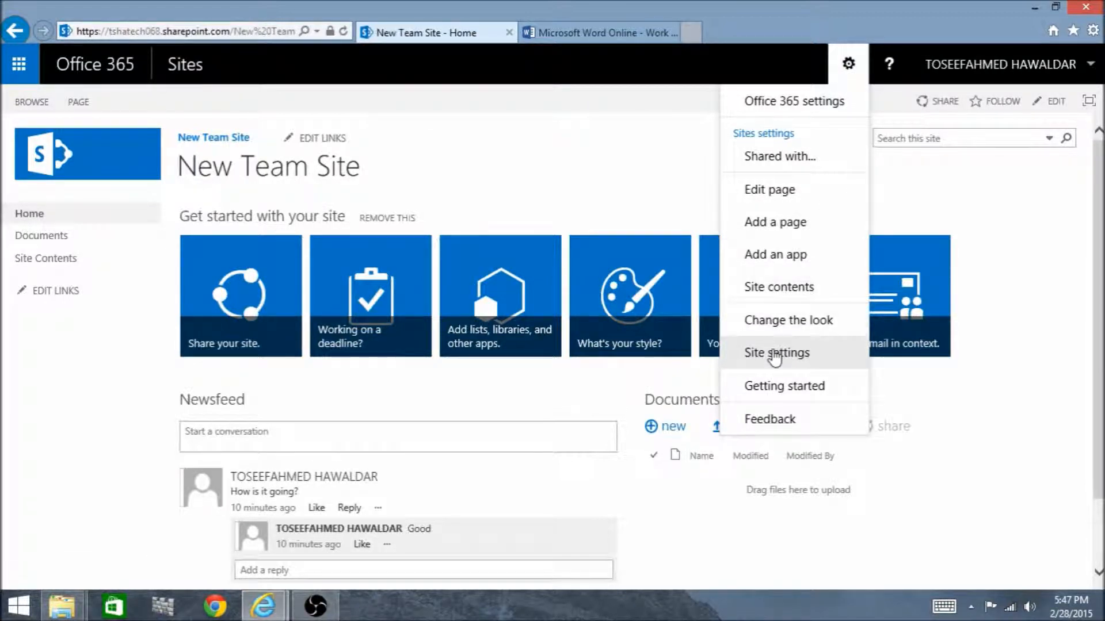
left_click(775, 354)
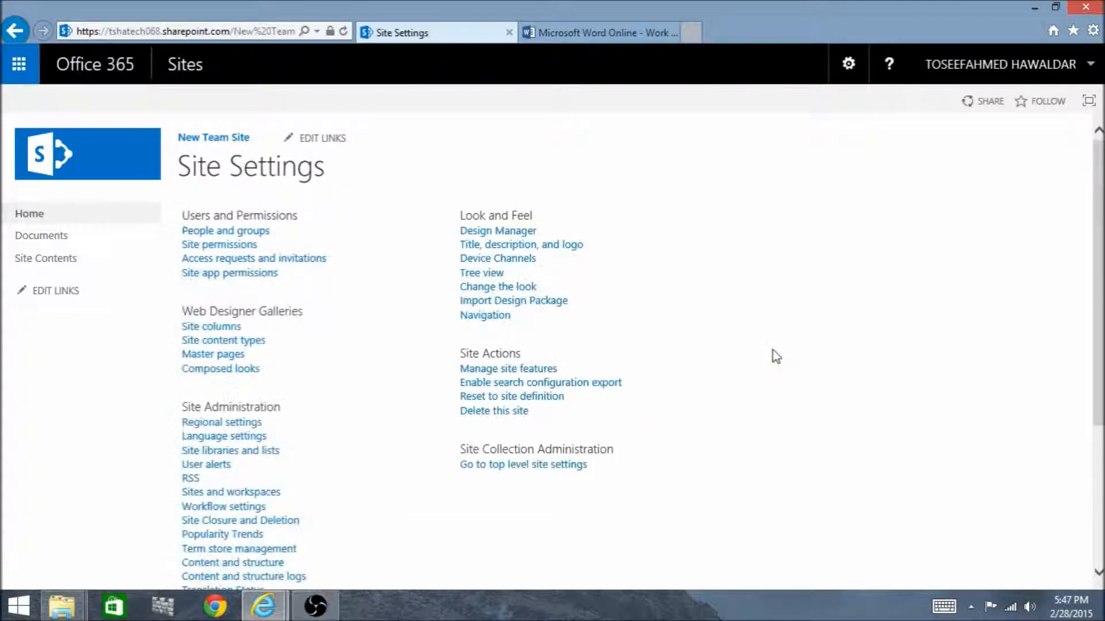
left_click(531, 247)
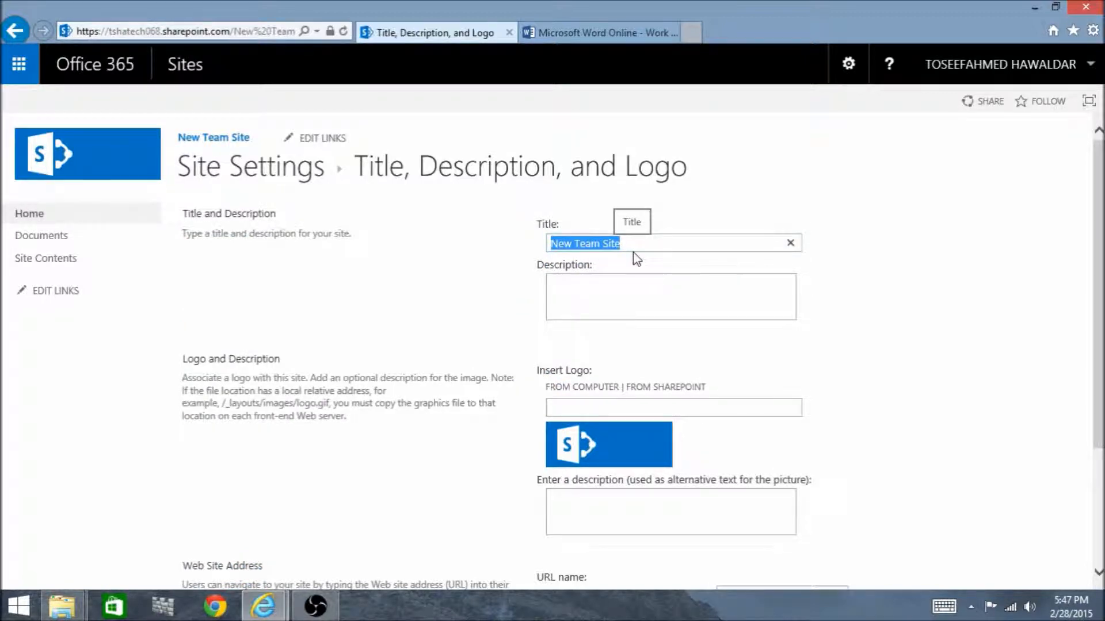
type("IT Department")
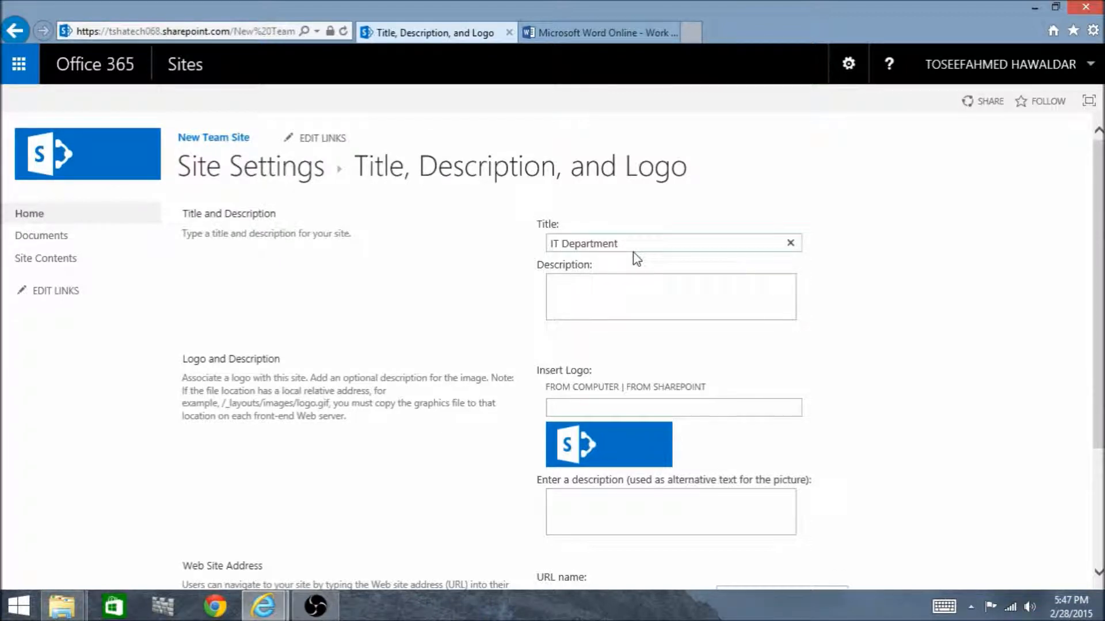
Set the site's URL name to ITDep and save the title and web address settings
left_click_drag(1103, 298, 1103, 355)
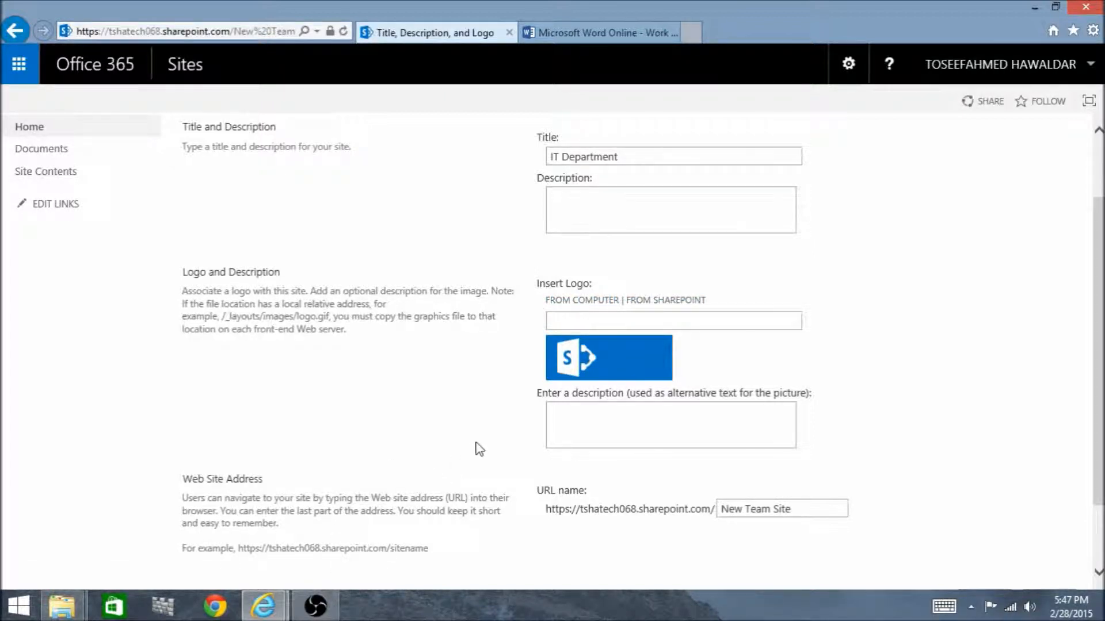
scroll(518, 446, "down", 2)
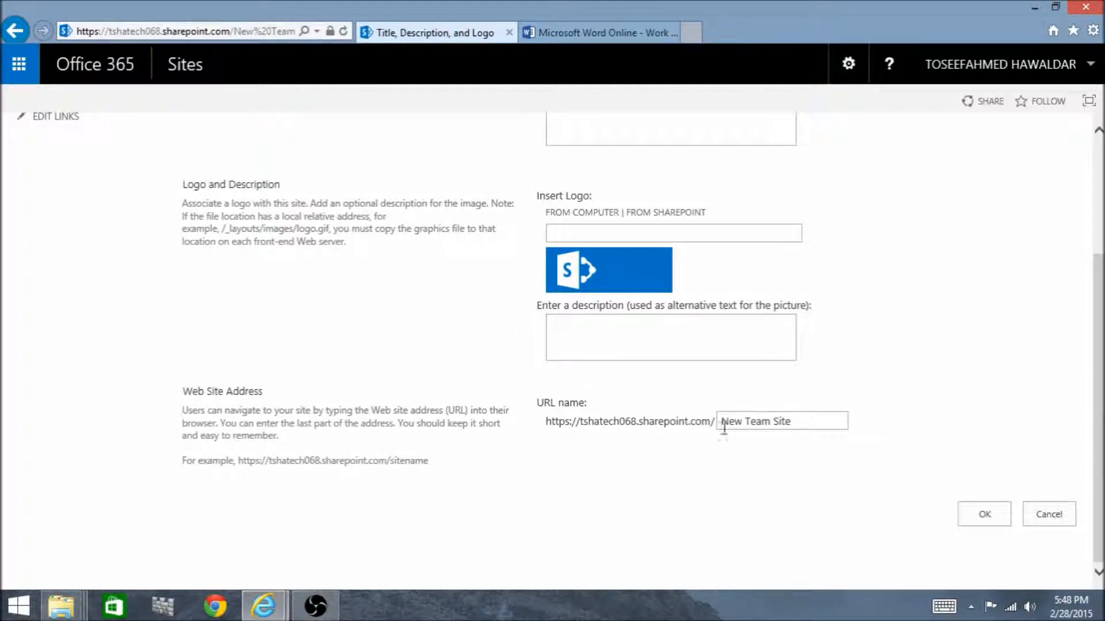
left_click(801, 423)
left_click(836, 421)
type("ITDep")
left_click(983, 515)
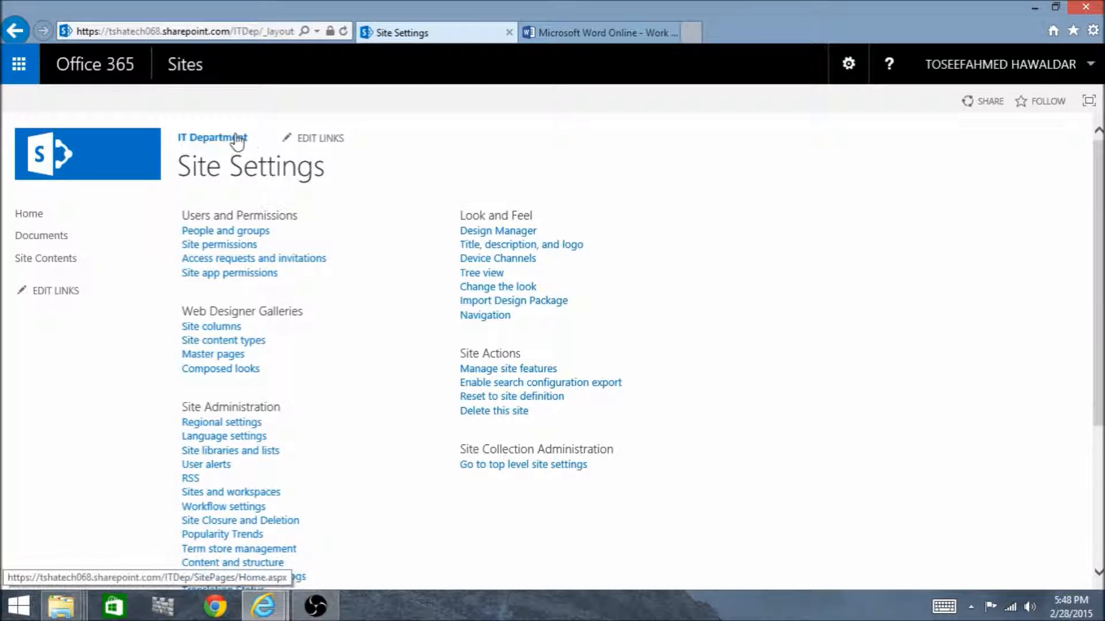
From the IT Department home page, open the site look gallery and choose the Grey theme
left_click(237, 141)
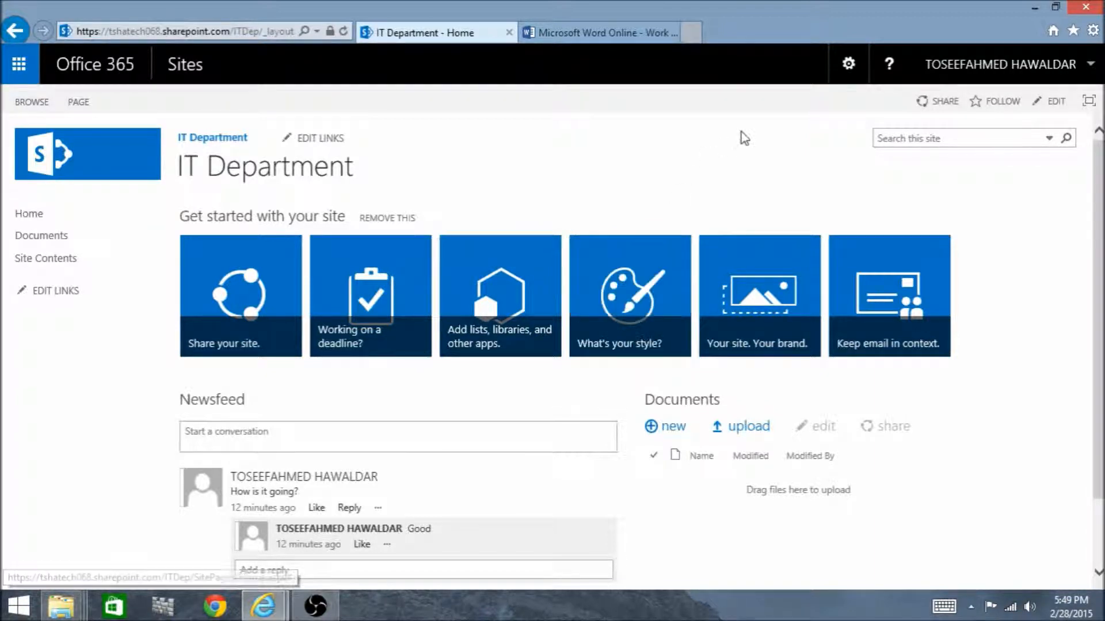
left_click(848, 74)
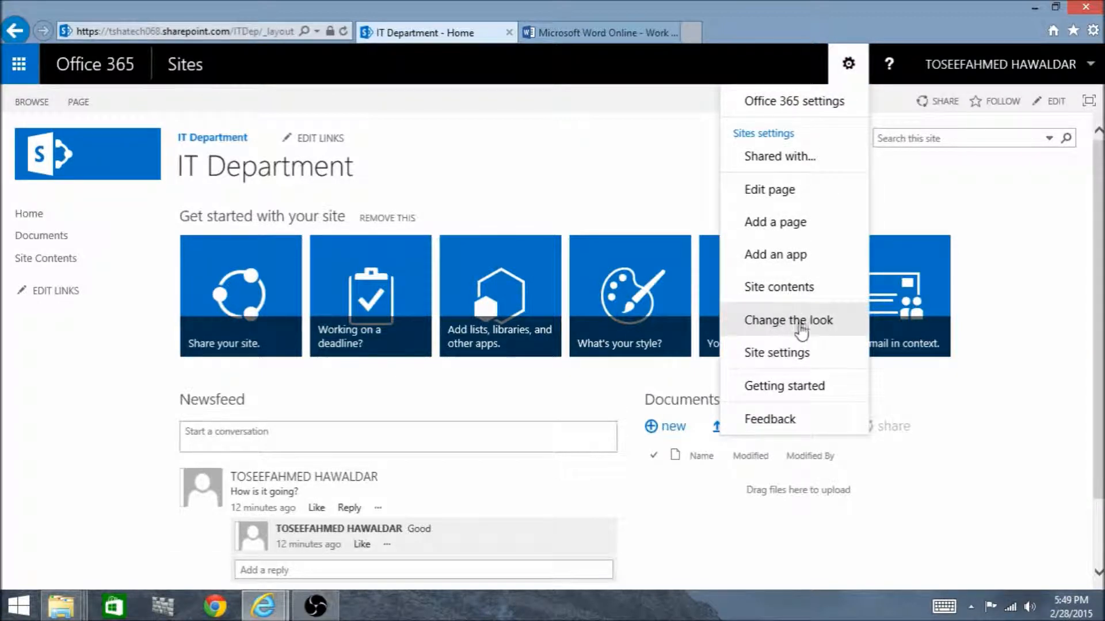
left_click(614, 372)
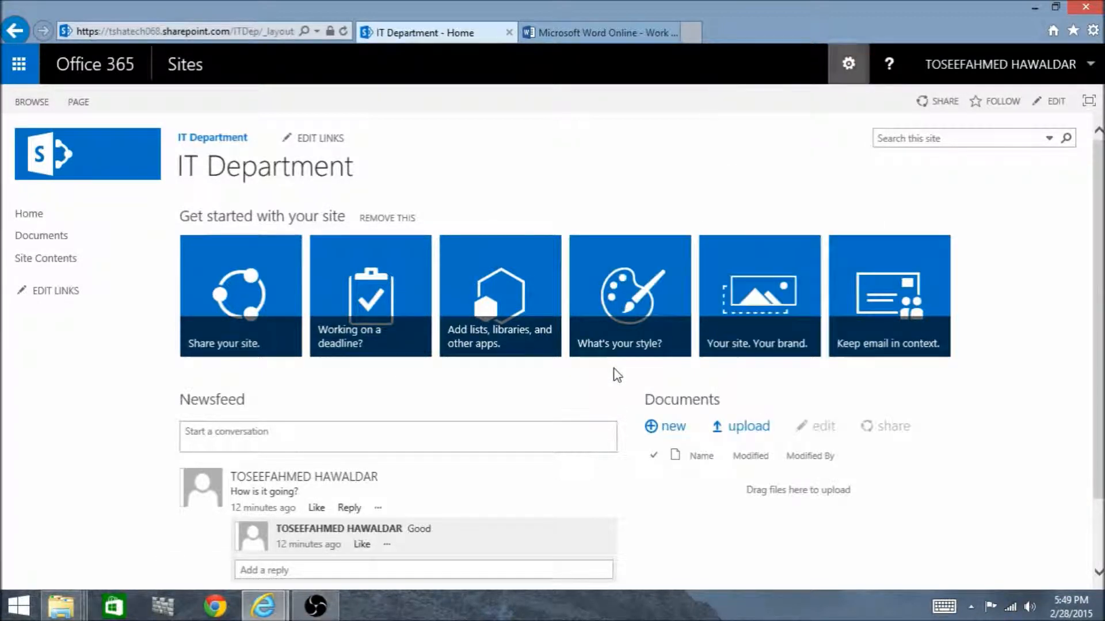
left_click(621, 333)
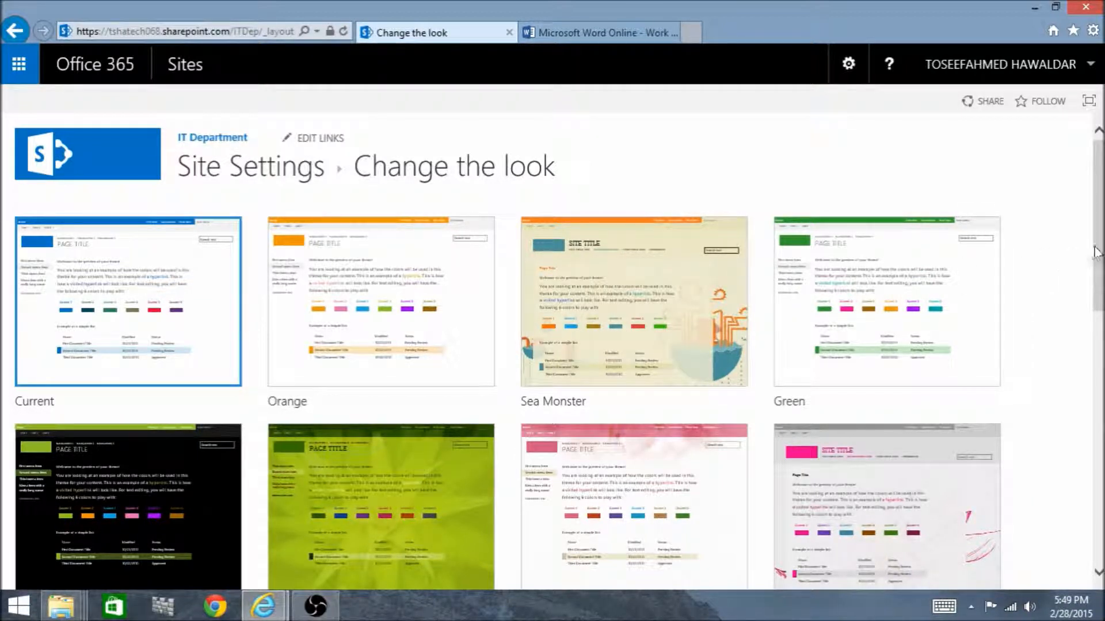
left_click_drag(1100, 250, 1100, 281)
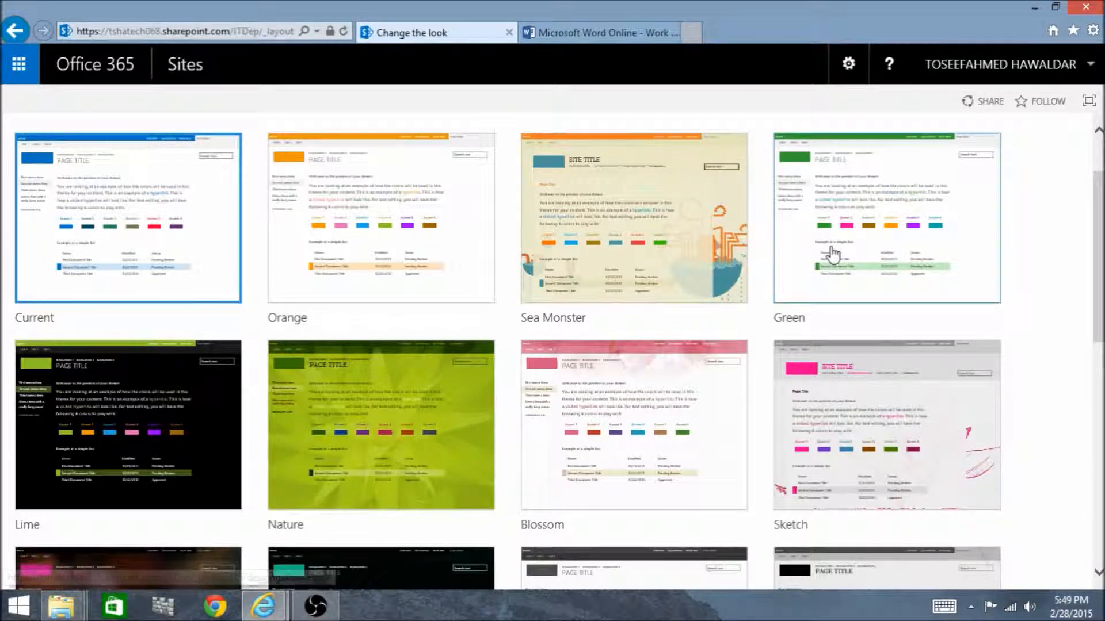
left_click_drag(1100, 270, 1101, 390)
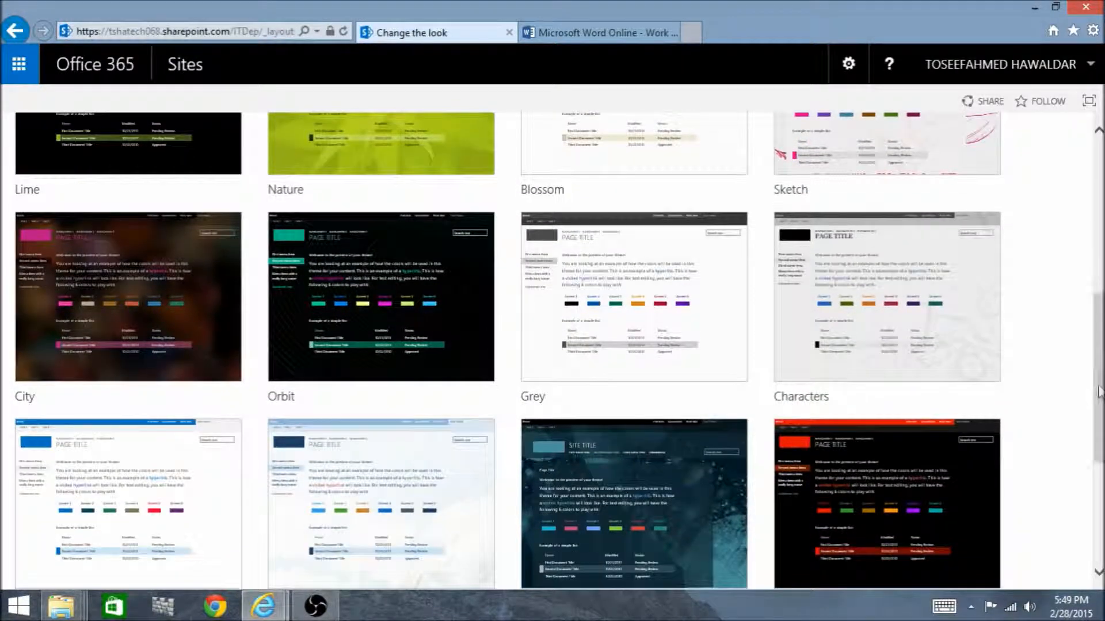
left_click(665, 331)
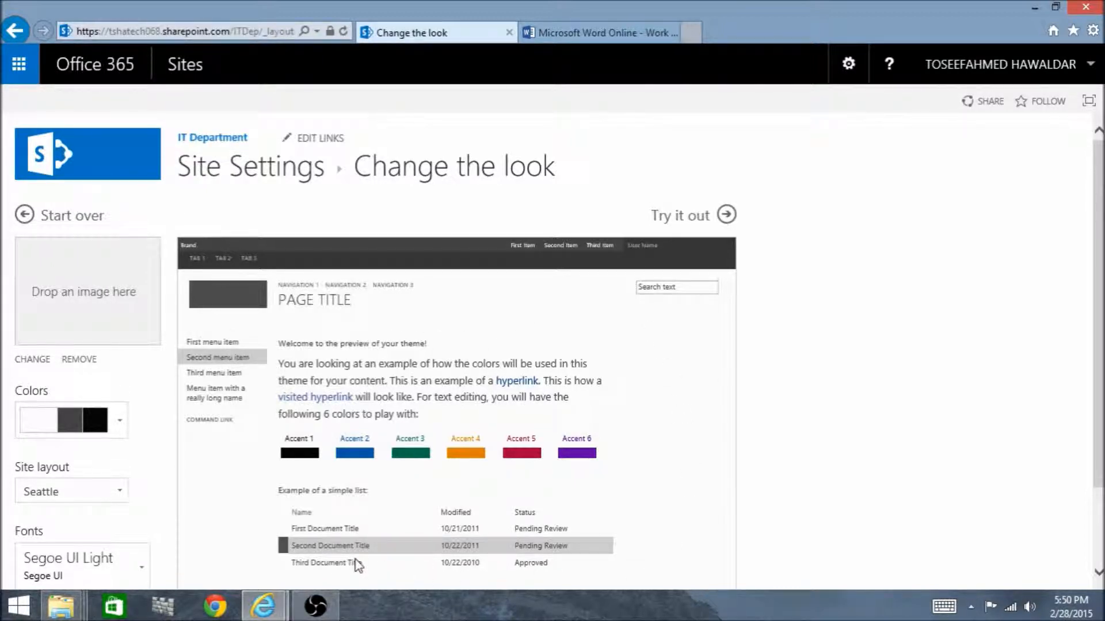
Look at the Grey theme's background image upload form and its available color palettes without changing either
left_click(38, 360)
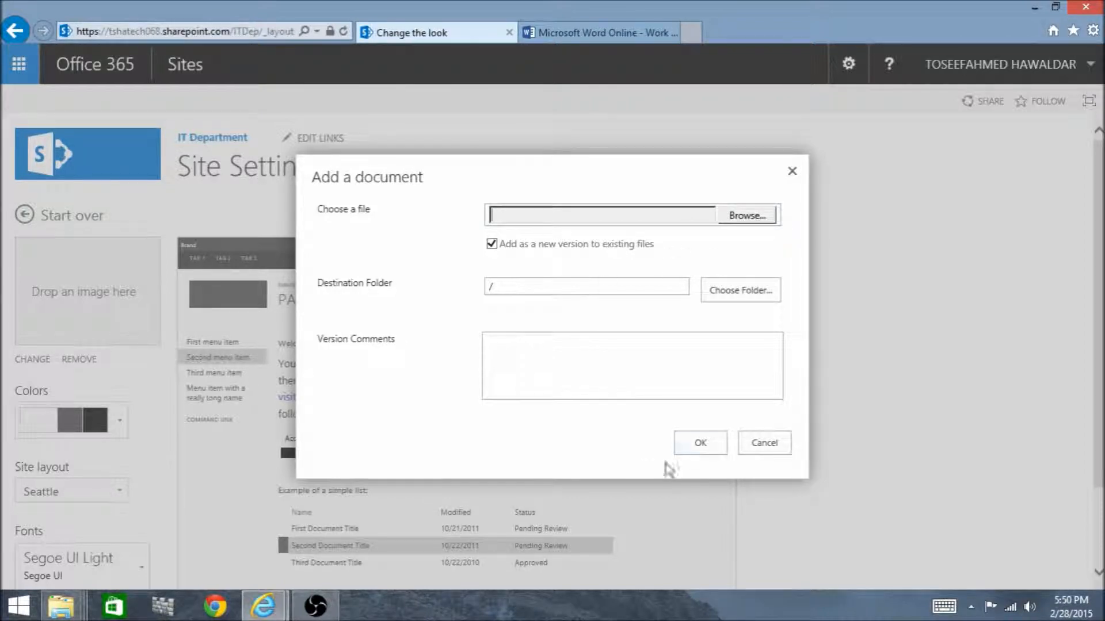
left_click(748, 447)
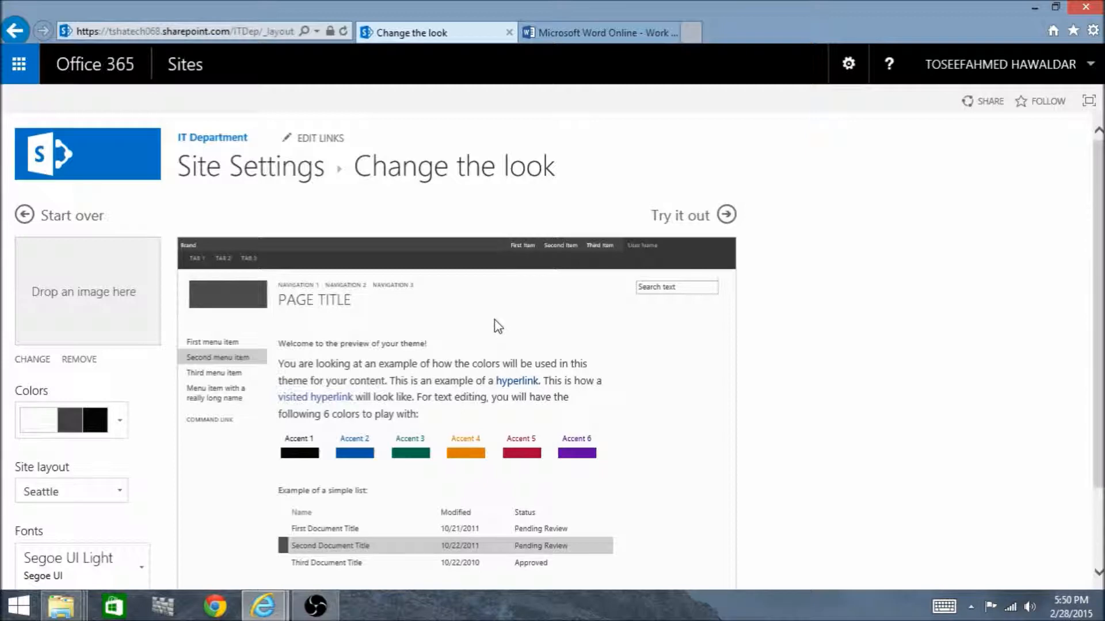
left_click(121, 419)
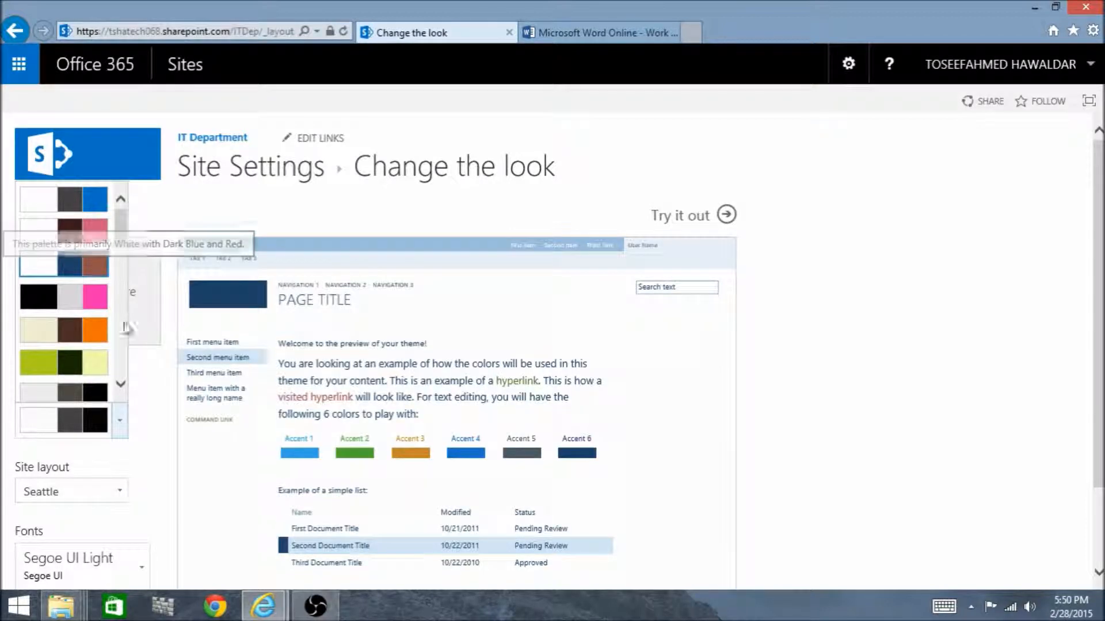
left_click(145, 389)
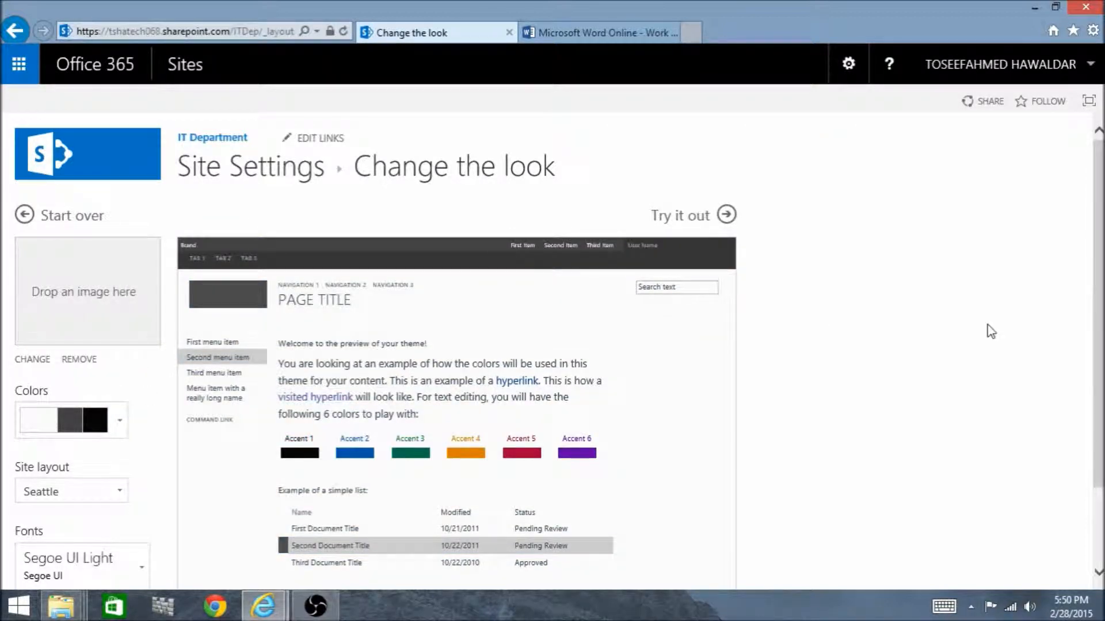
Try the Oslo site layout in the theme preview and switch back to Seattle
scroll(991, 331, "down", 1)
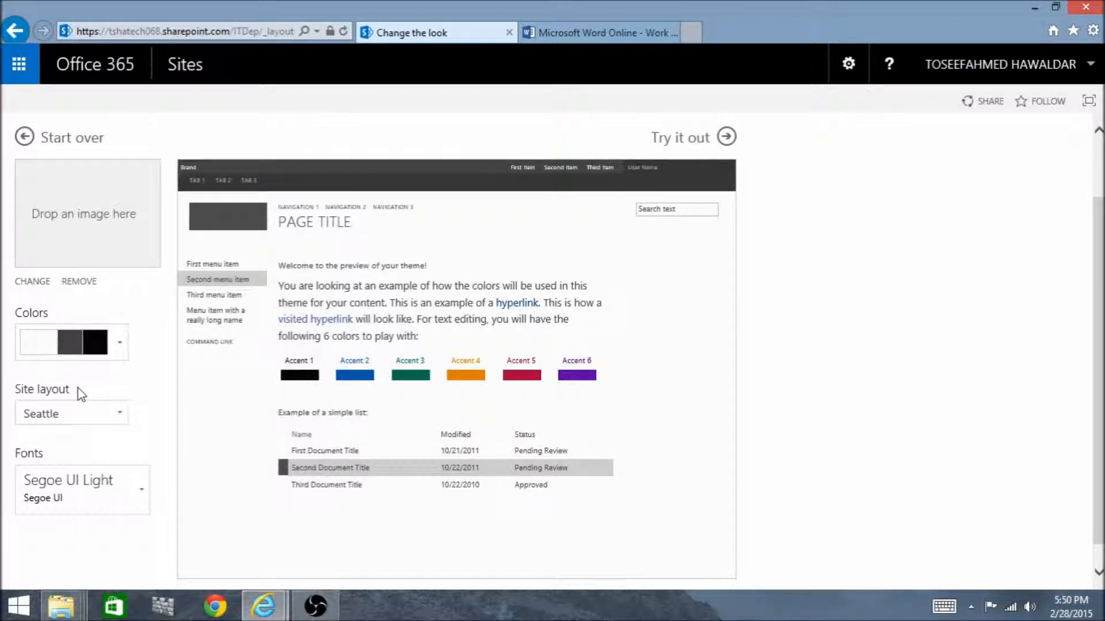
left_click(121, 414)
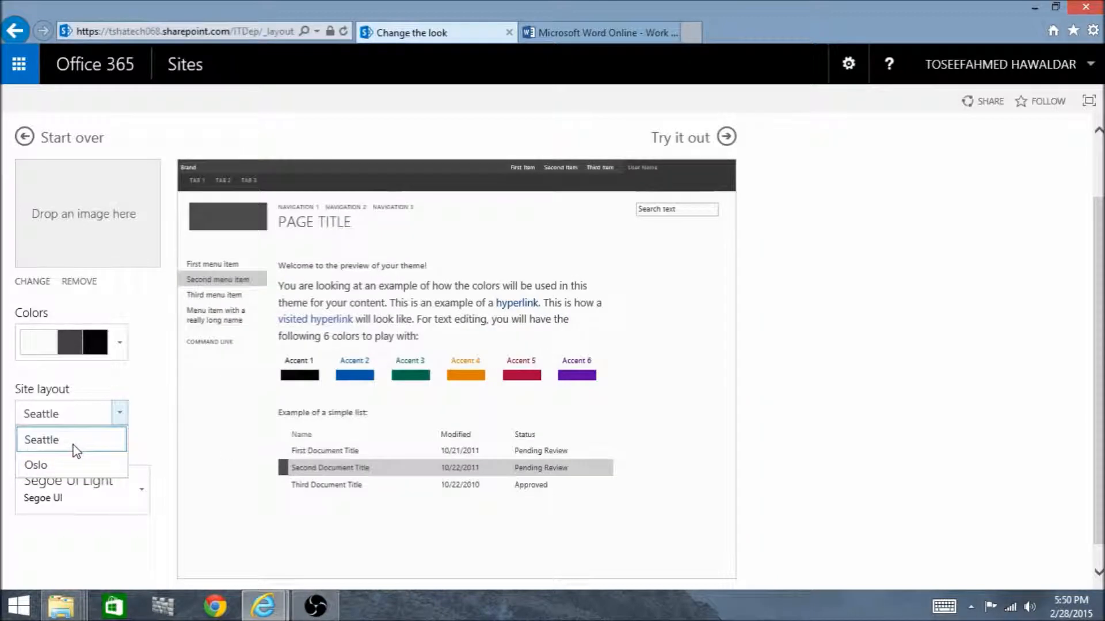
left_click(71, 443)
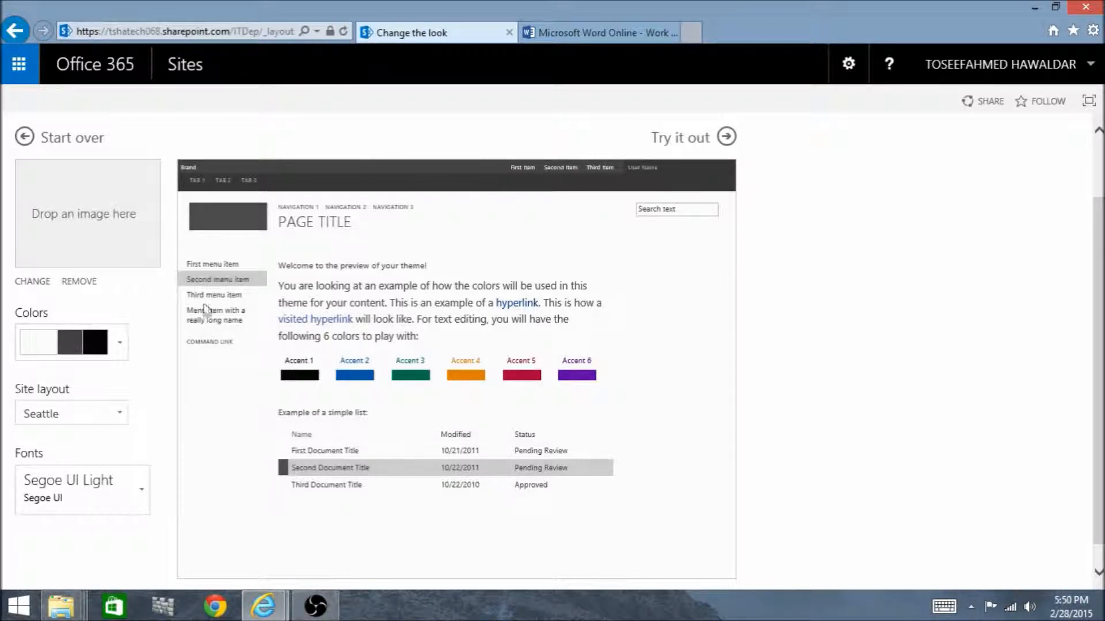
left_click(120, 413)
left_click(76, 466)
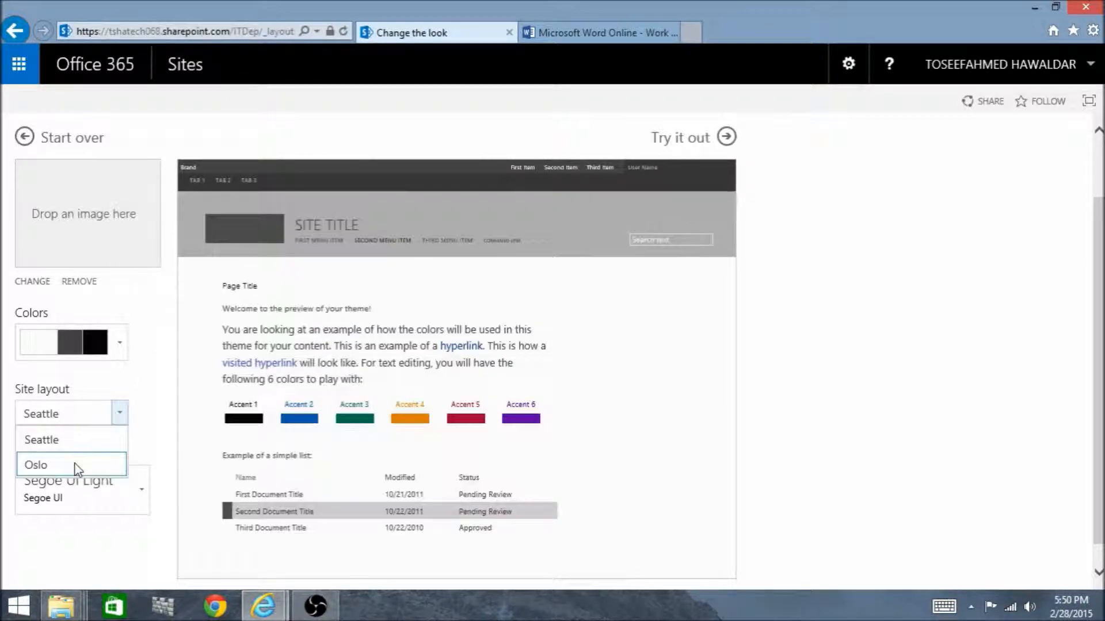
left_click(77, 466)
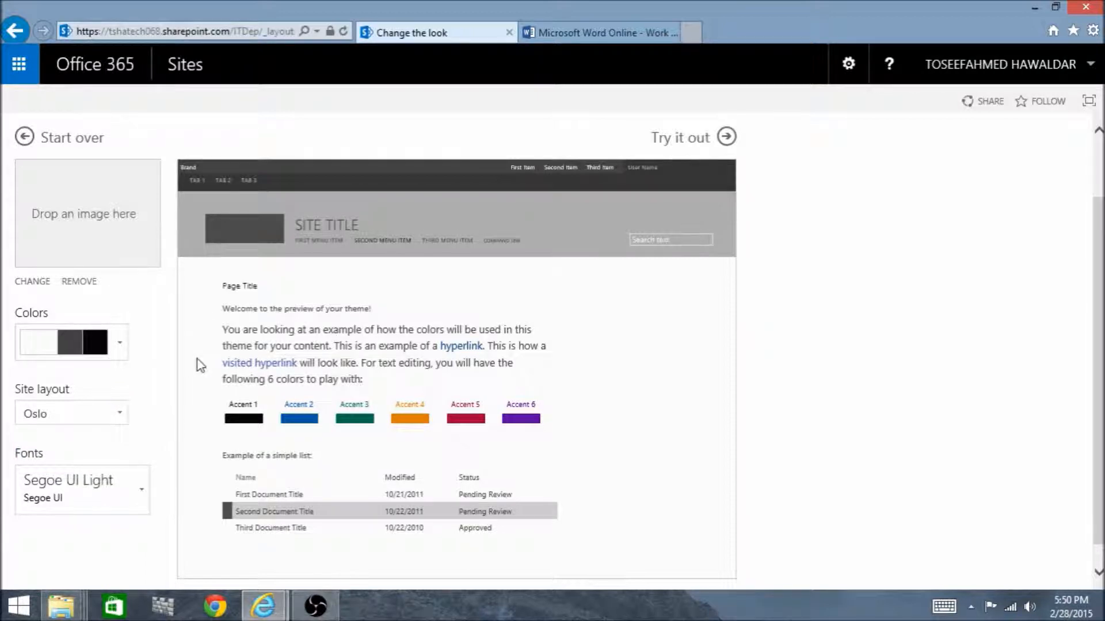
left_click(116, 416)
left_click(69, 442)
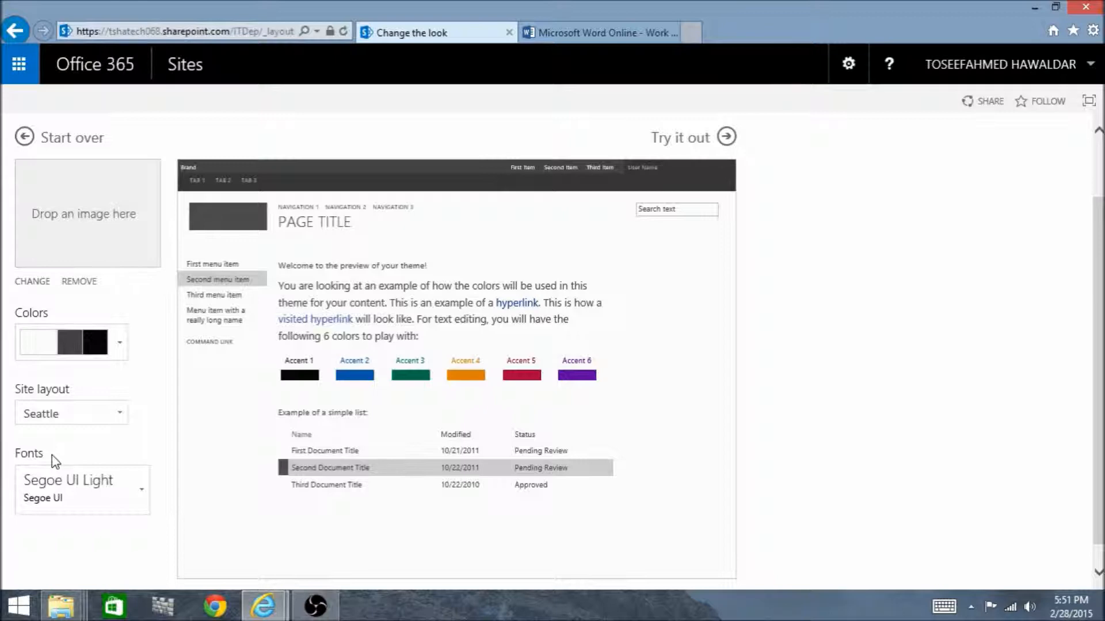
Check the font schemes, leaving Segoe UI Light, and apply the Grey theme to the site through its preview
left_click(140, 487)
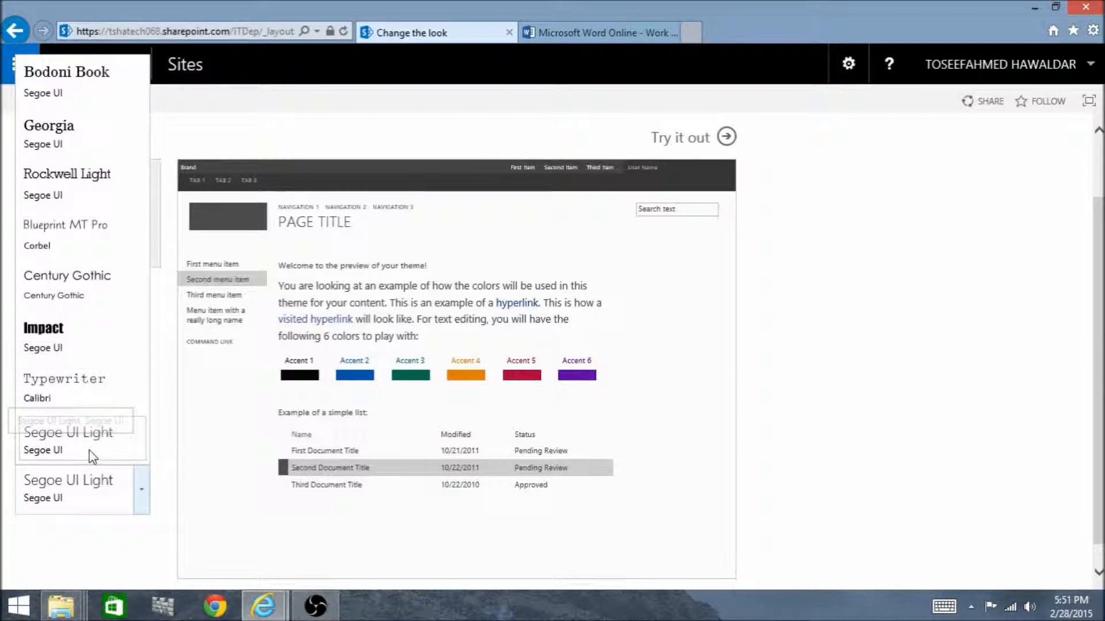
left_click(95, 544)
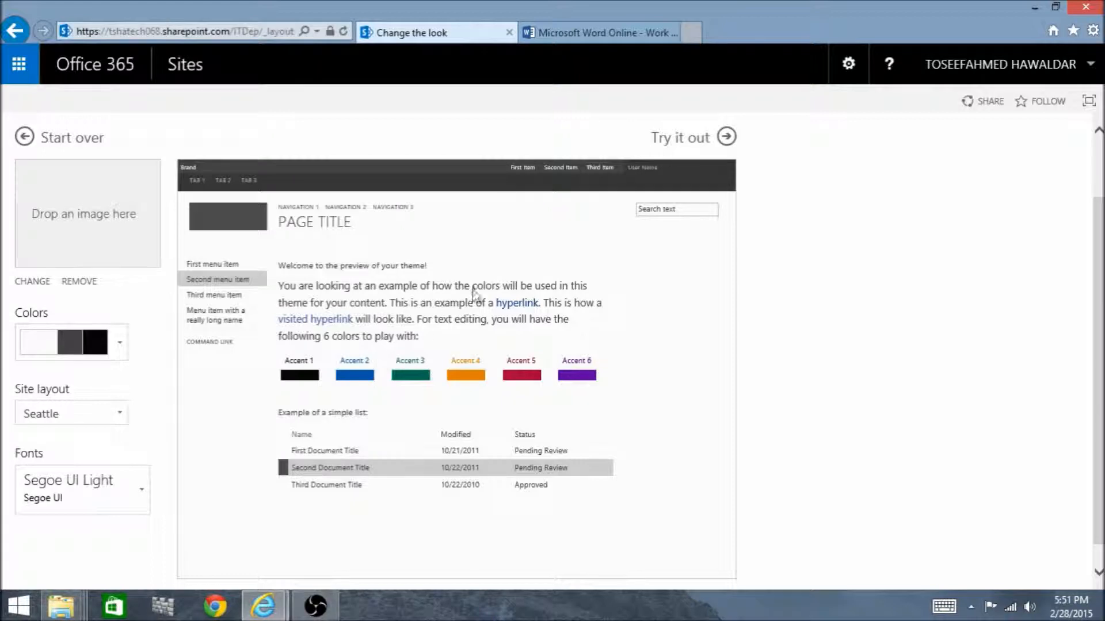
left_click(691, 140)
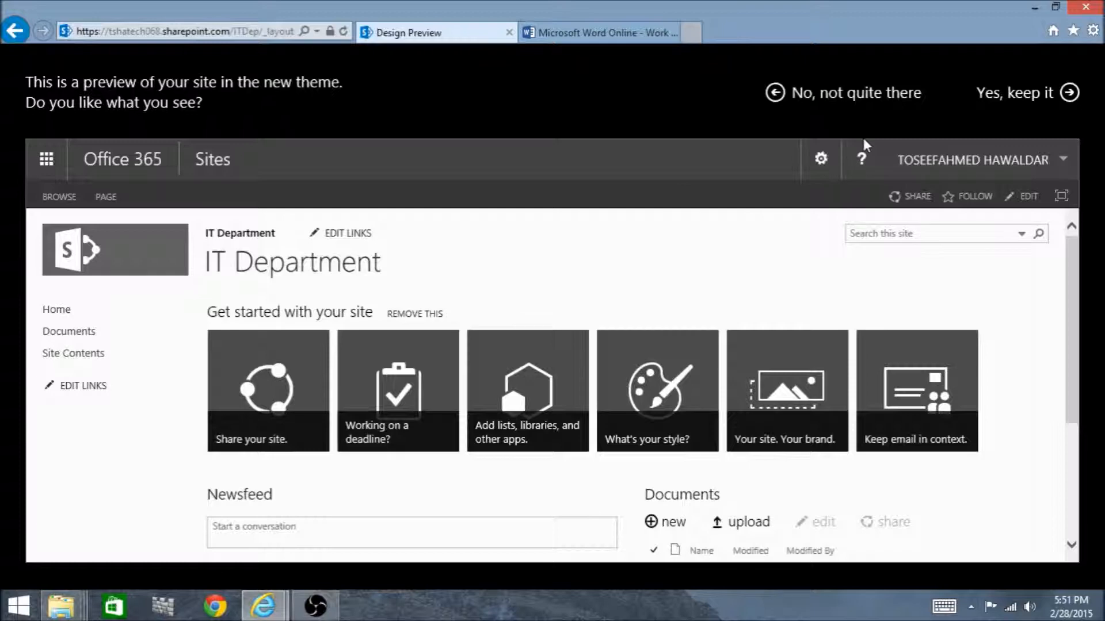
left_click(1007, 104)
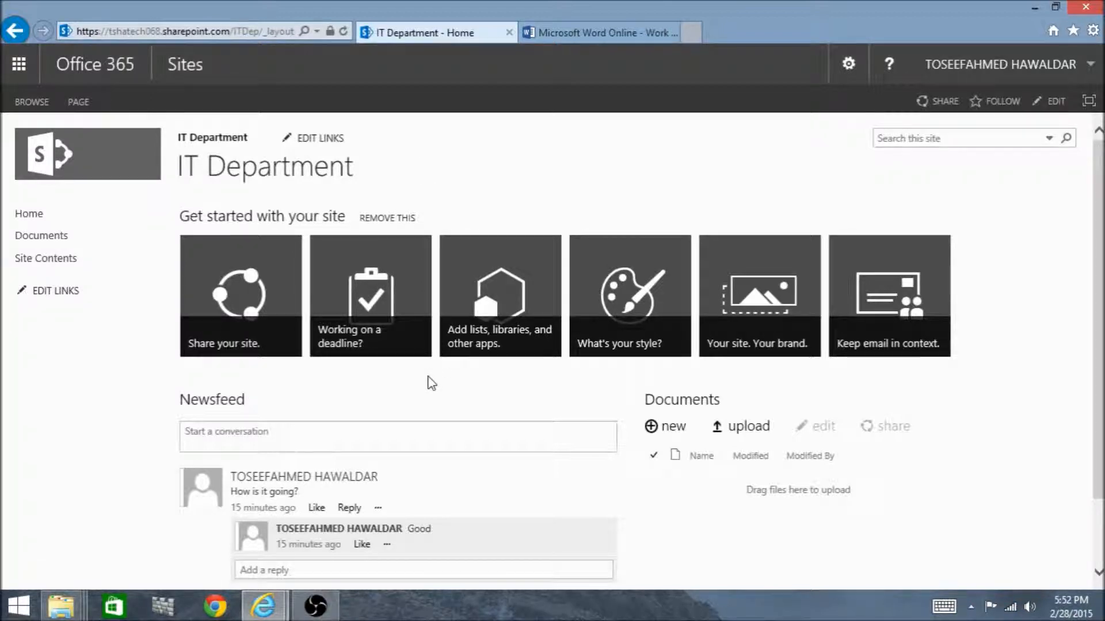
View the site's Documents library, return to the home page and look over the site's settings options
left_click(44, 245)
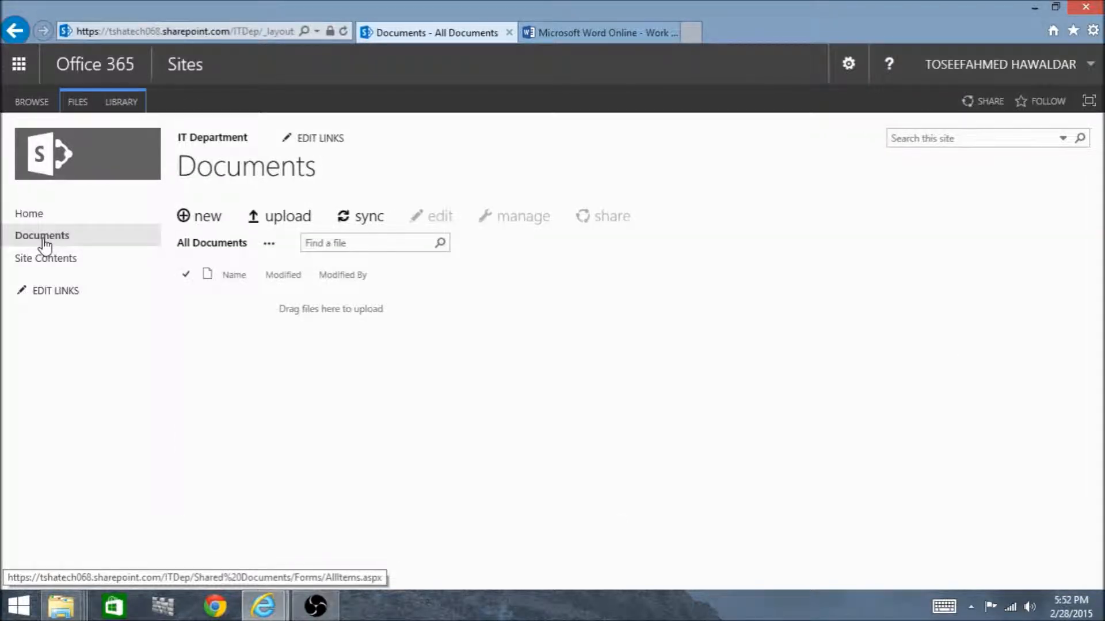
left_click(221, 140)
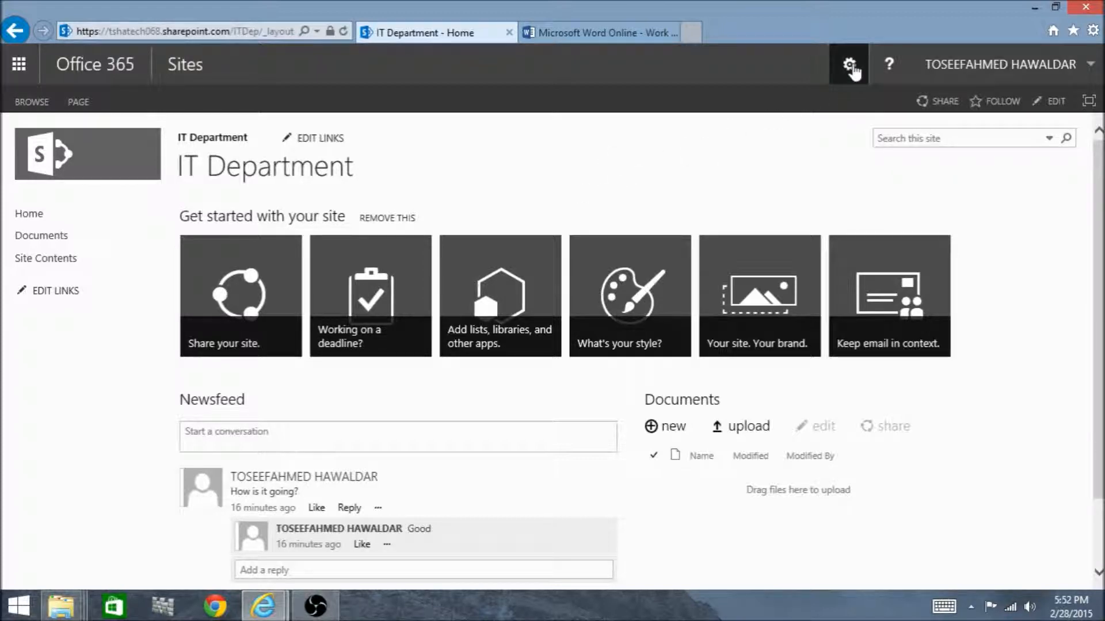
left_click(849, 66)
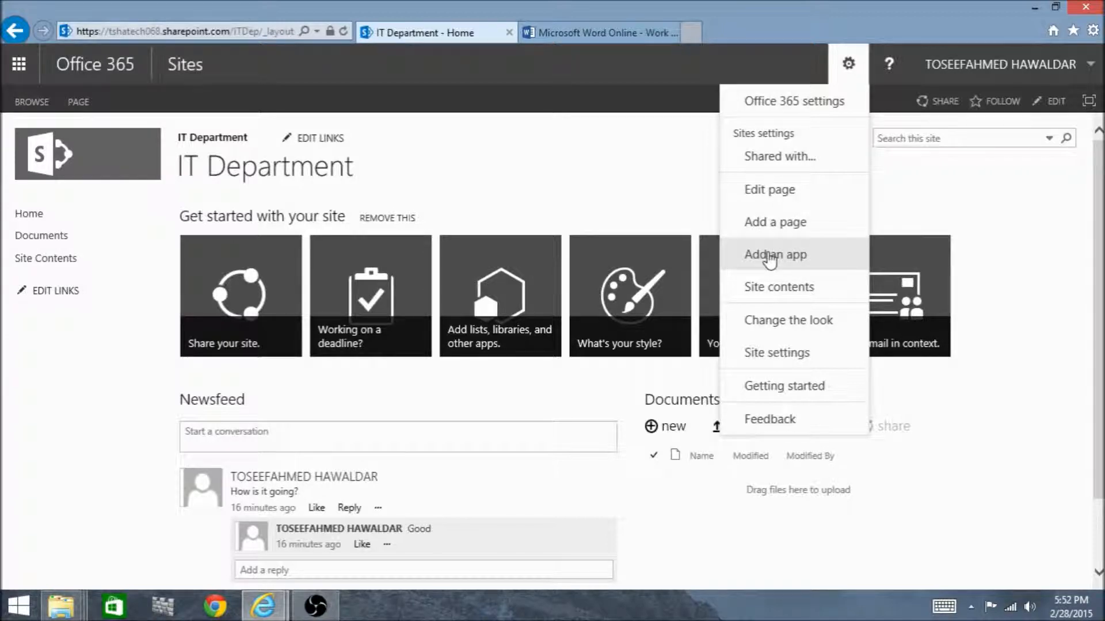
left_click(616, 202)
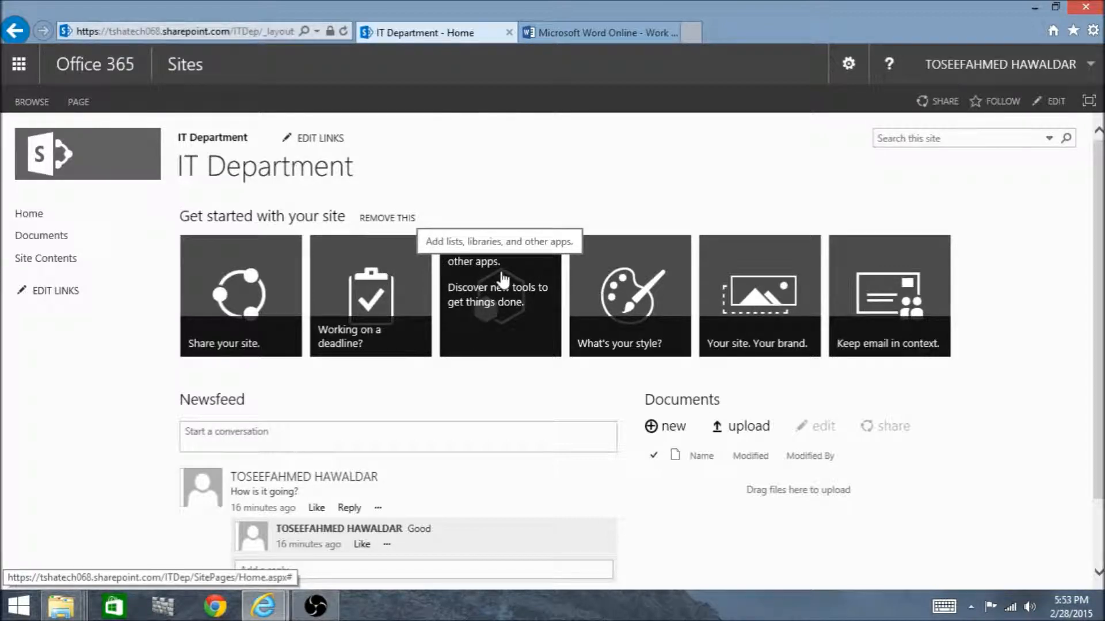
Add a Document Library app named Project Documents to the IT Department site
left_click(489, 305)
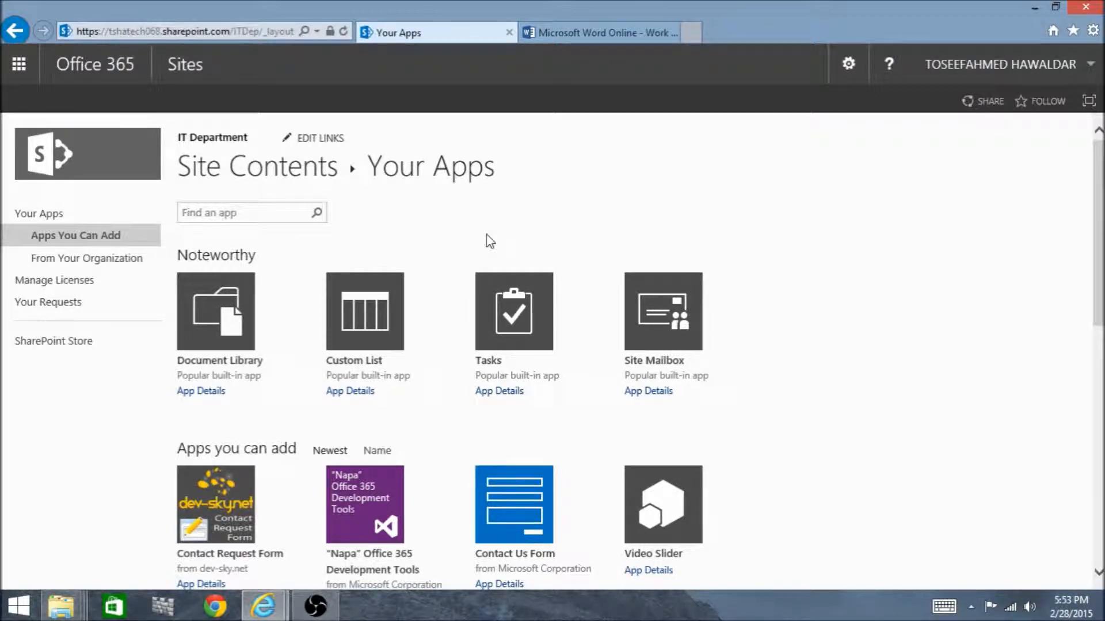
left_click(223, 317)
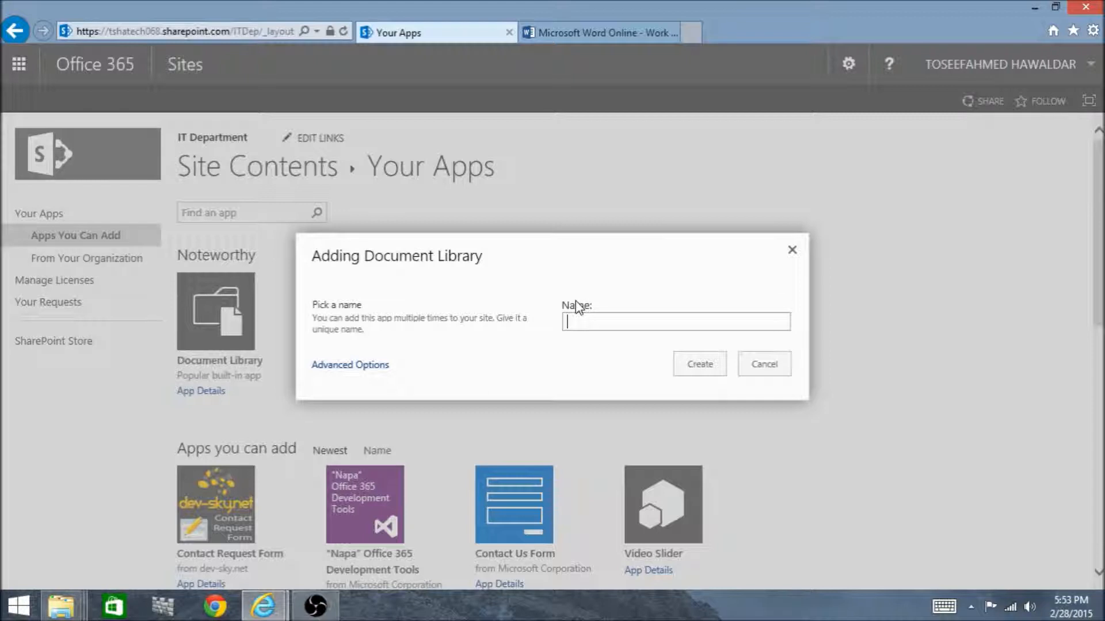
type("Project Documents")
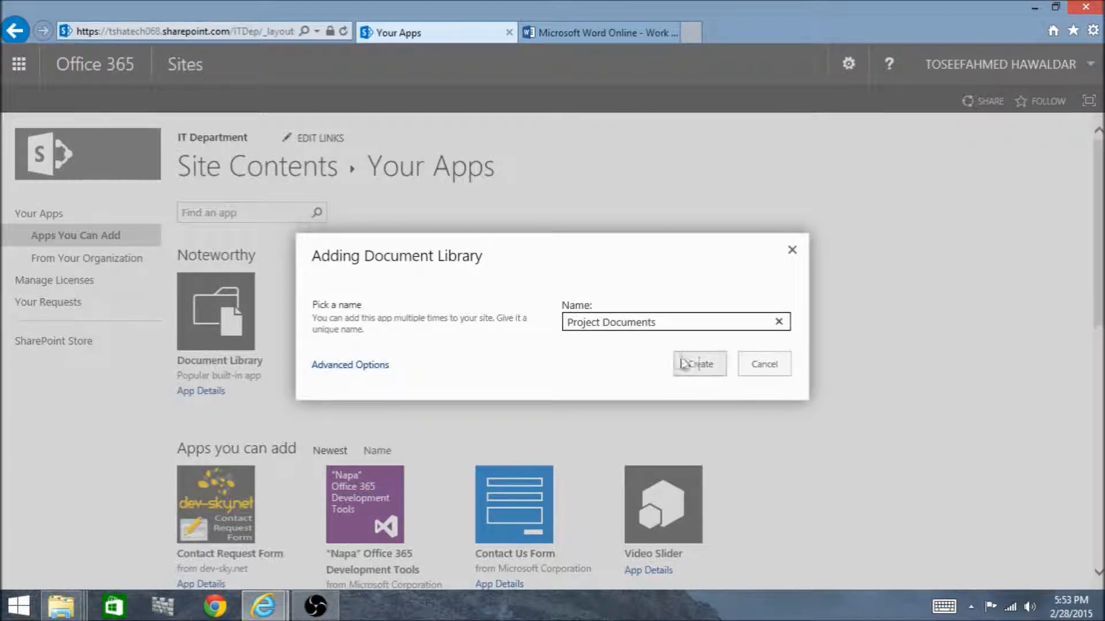
left_click(701, 364)
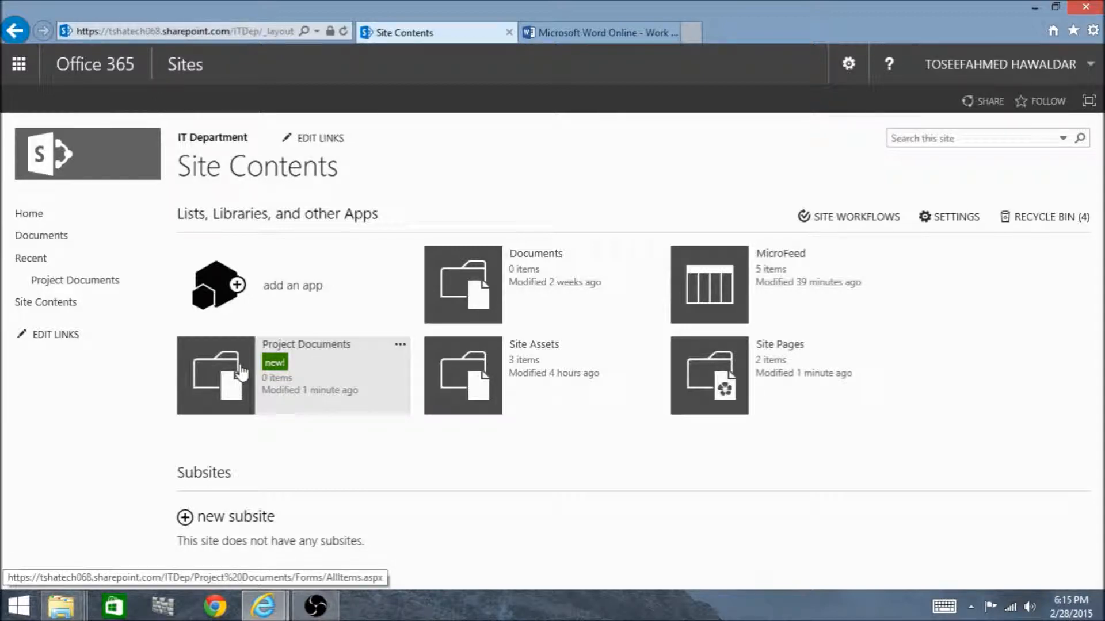
Open the IT Department home page for editing and permanently delete its Documents web part
left_click(217, 141)
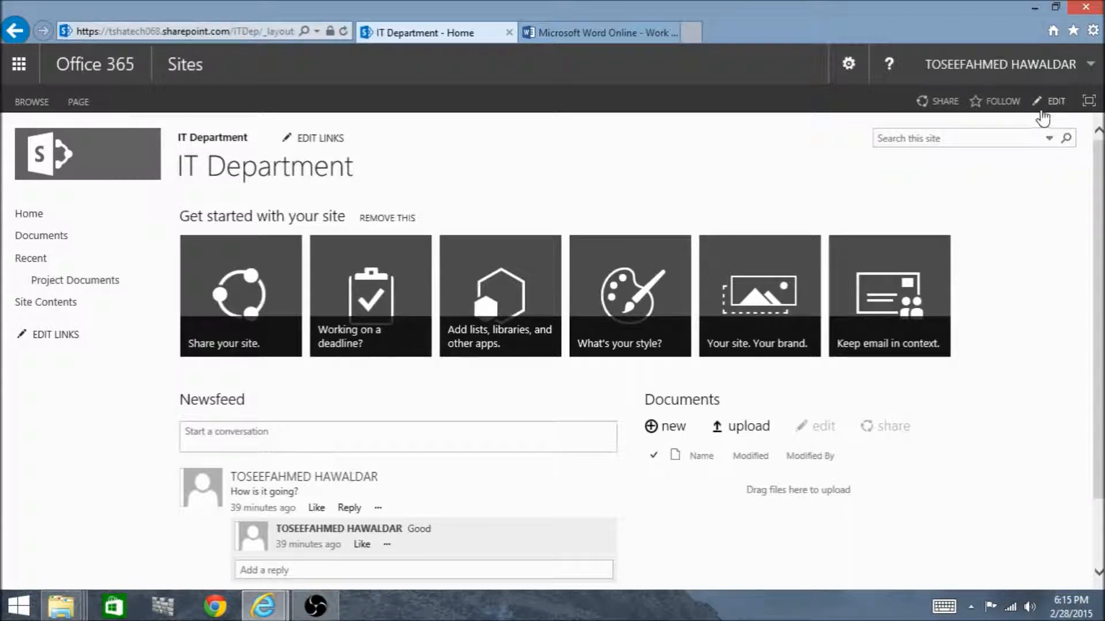
left_click(1053, 112)
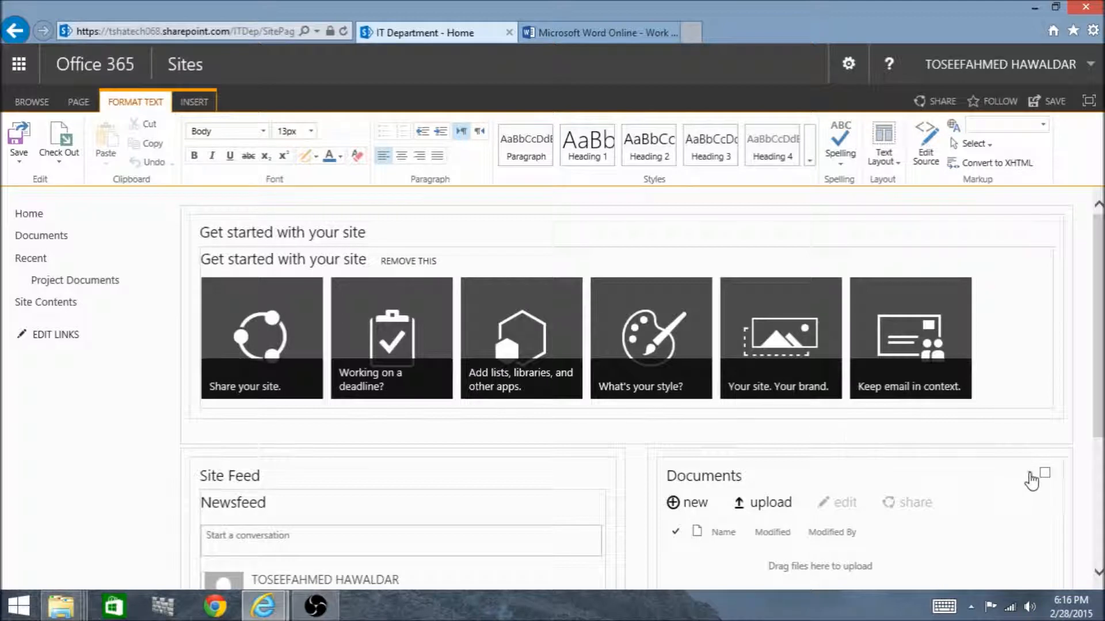
left_click(1029, 474)
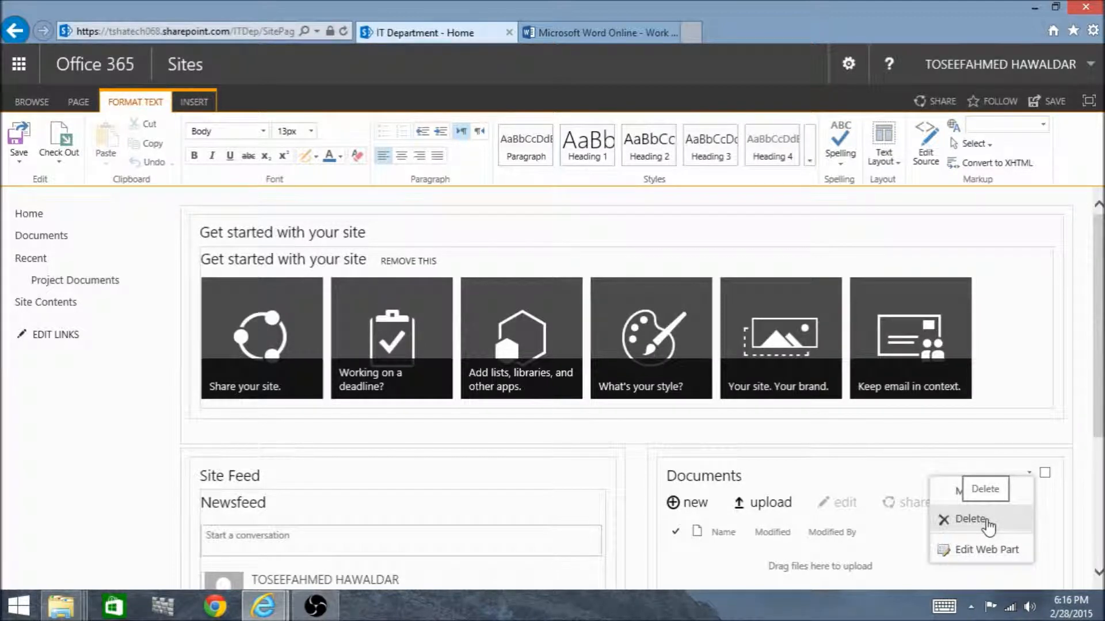
left_click(985, 520)
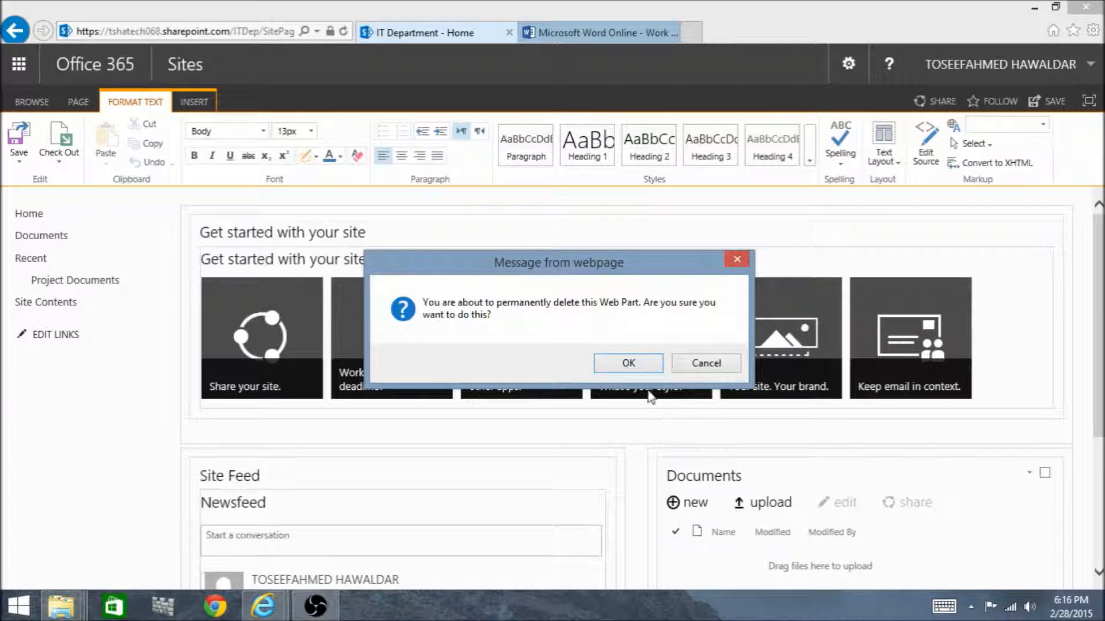
left_click(628, 363)
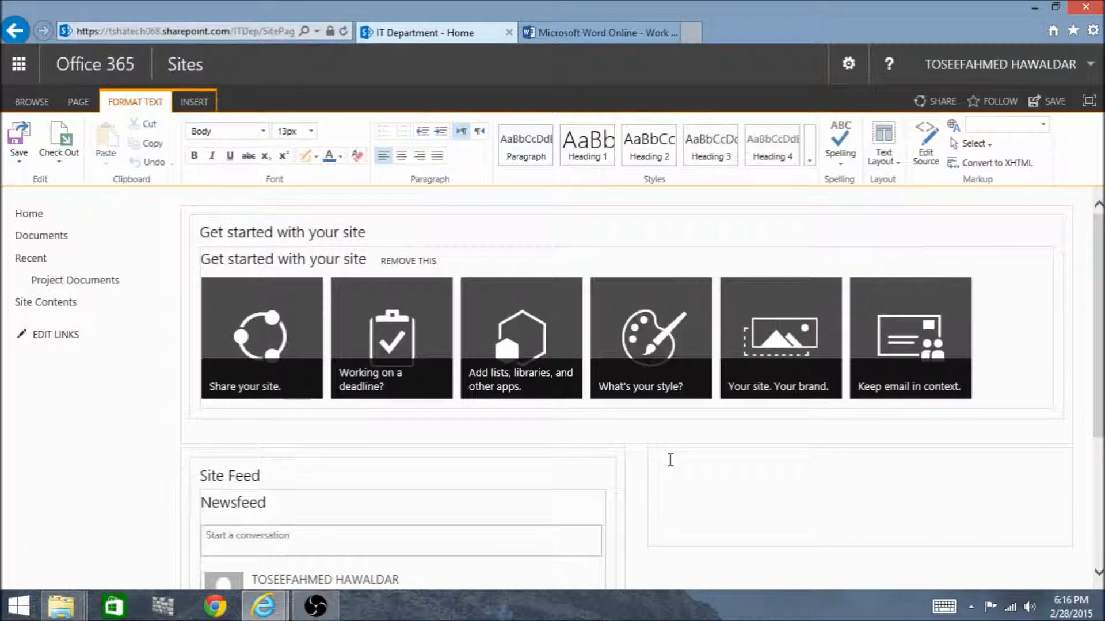
Insert the Project Documents app part into the empty zone beside the Site Feed and save the page
left_click(670, 460)
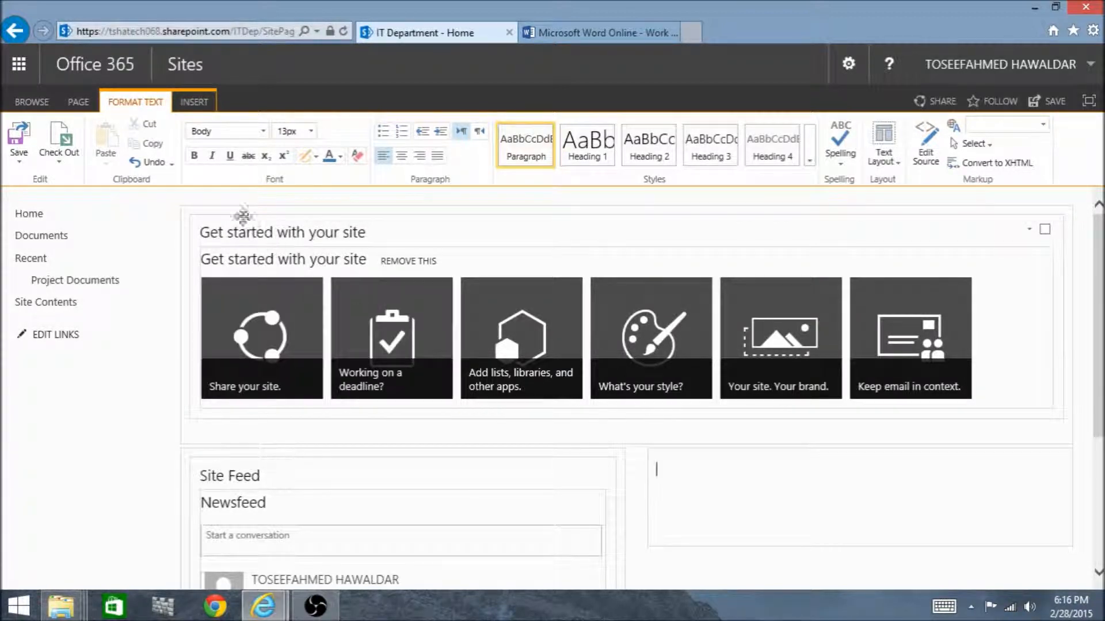
left_click(194, 102)
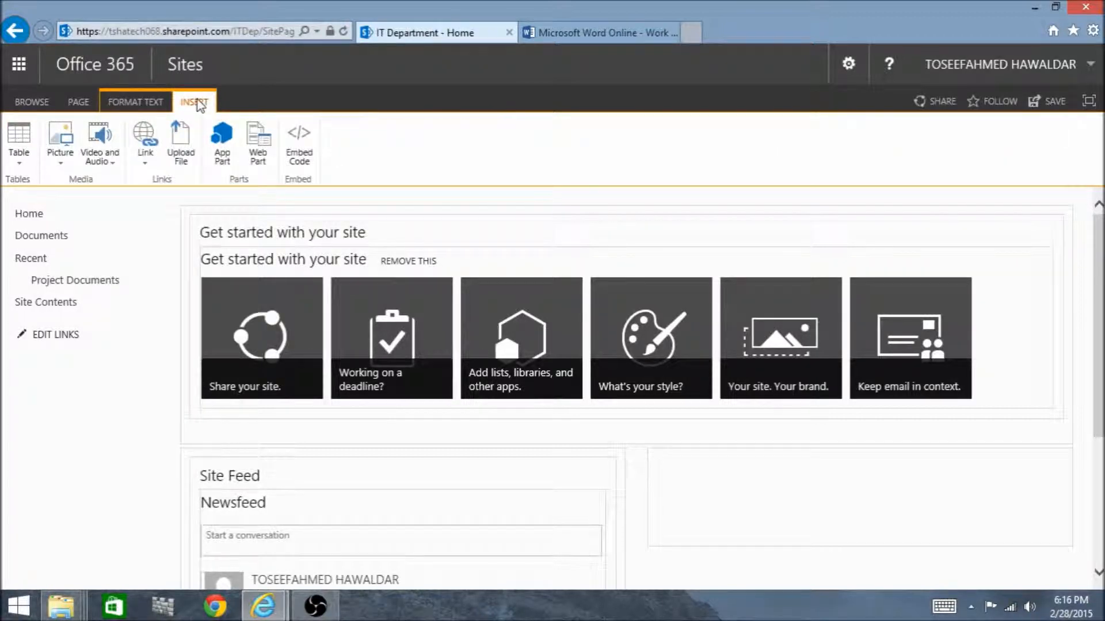
left_click(231, 159)
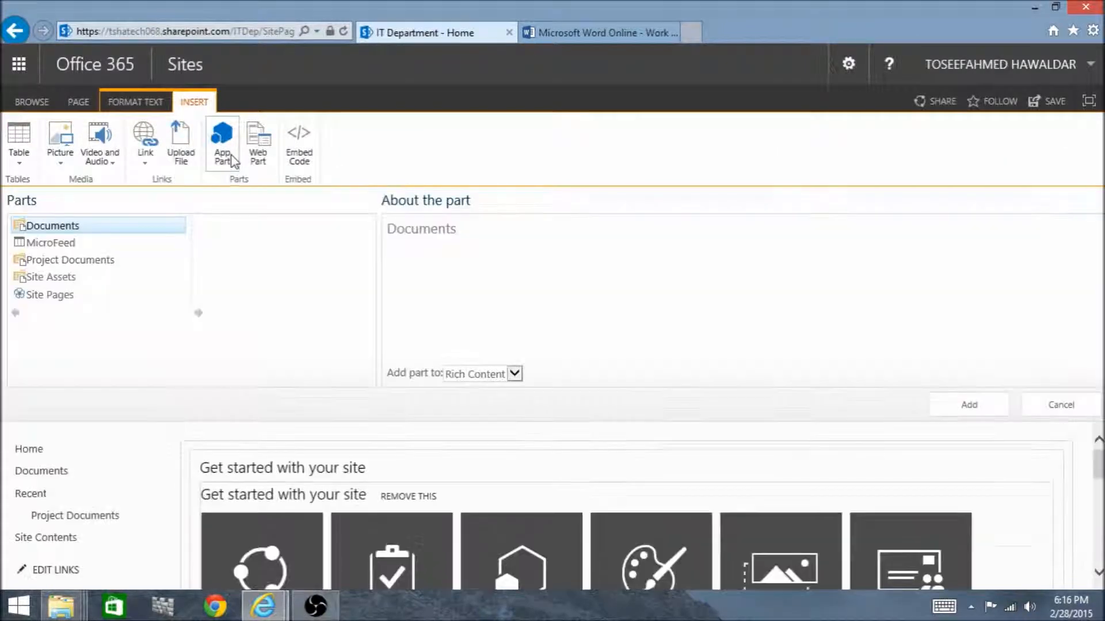
left_click(74, 264)
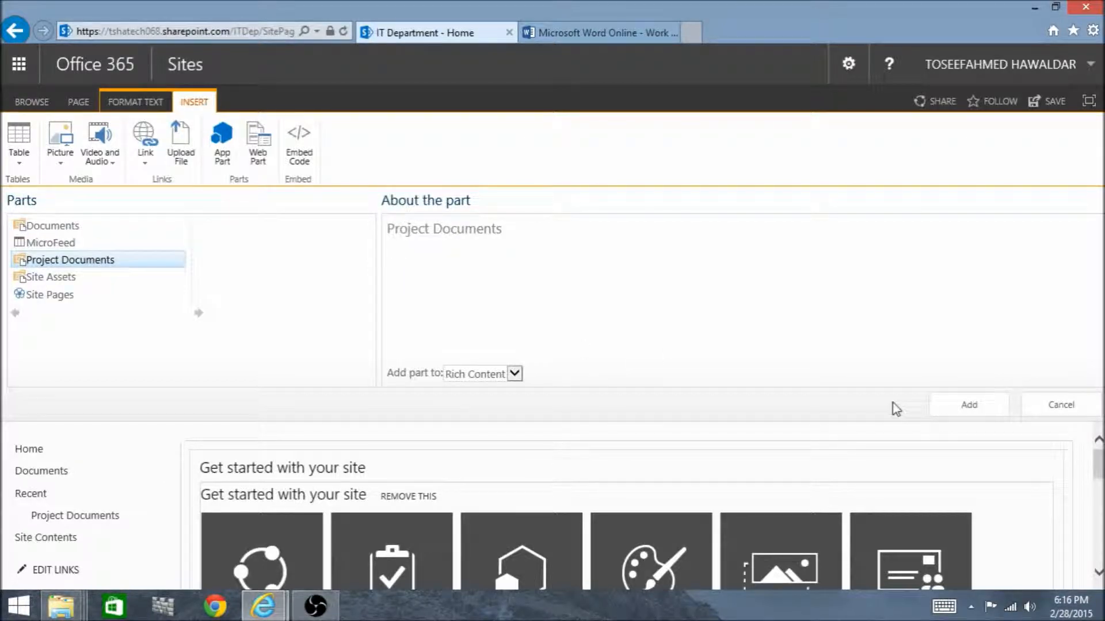
left_click(959, 407)
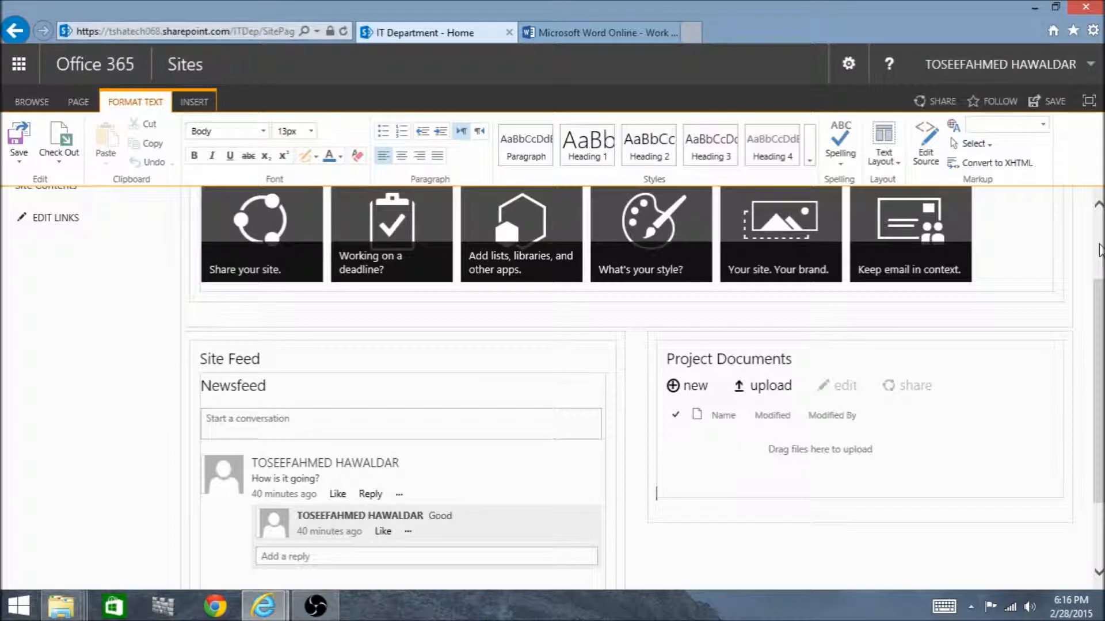
left_click(1099, 250)
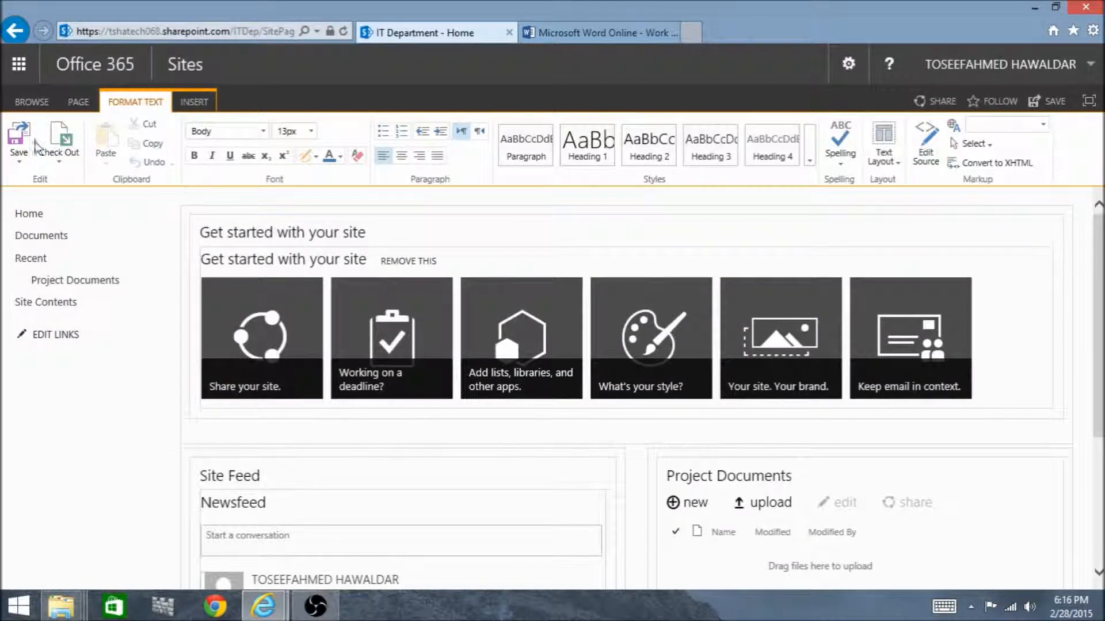
left_click(26, 141)
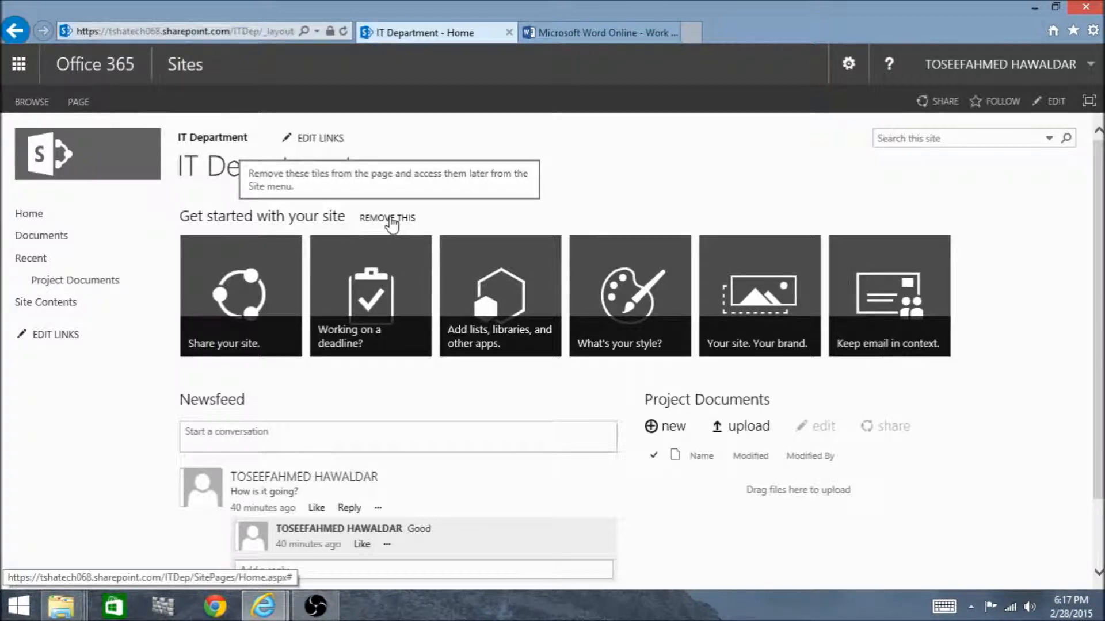
Remove the Get started with your site tiles from the home page for everyone
left_click(390, 219)
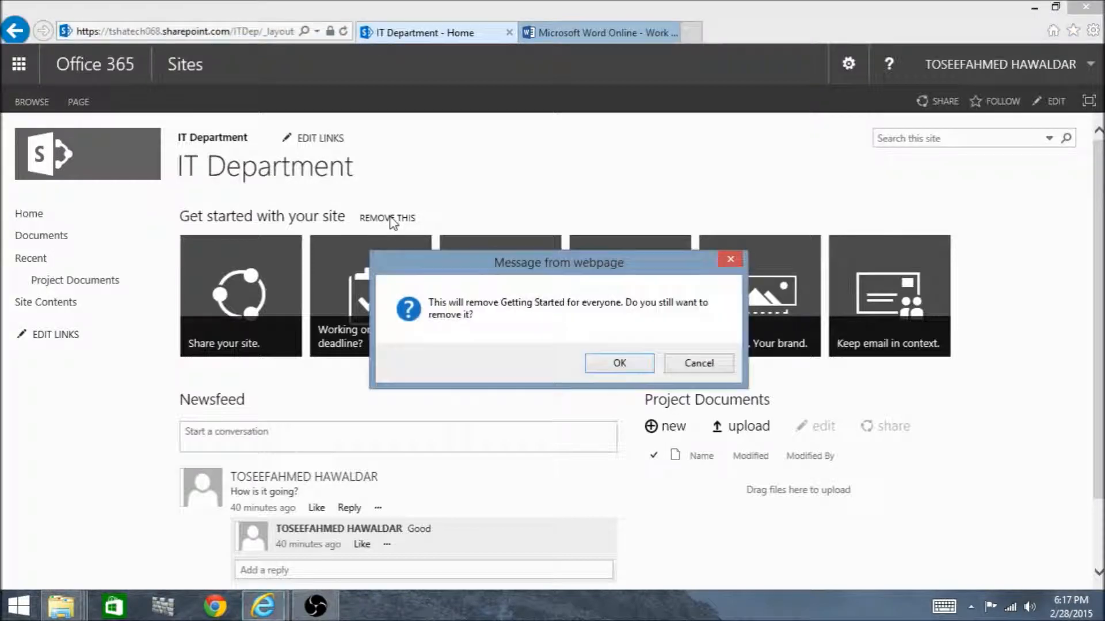
left_click(603, 357)
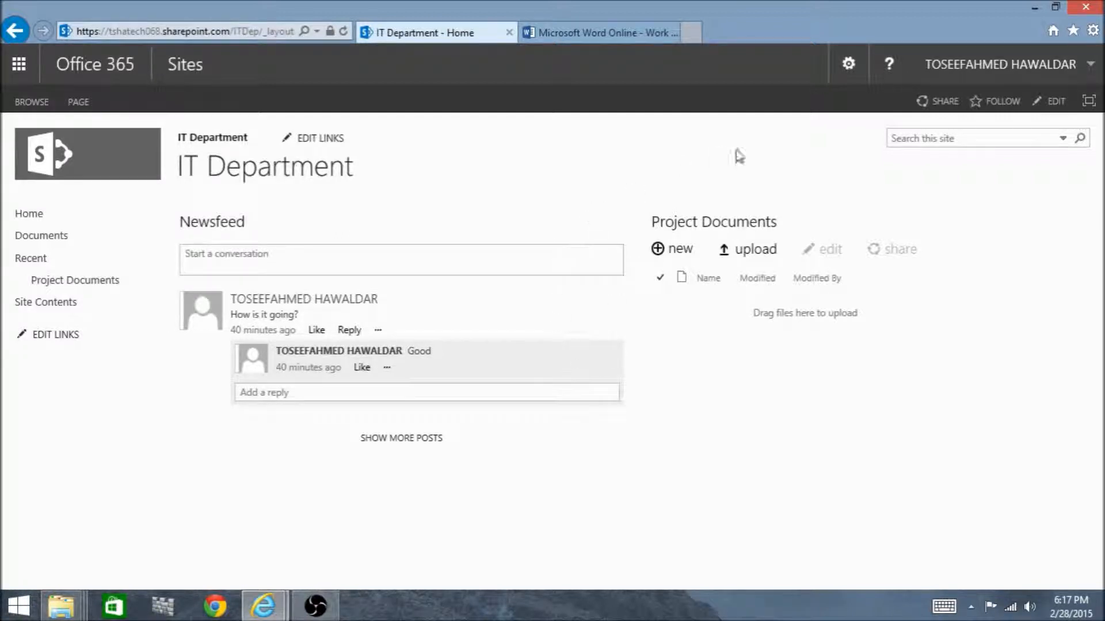
View the site's Shared with settings and its invitation form, then close the form without inviting anyone
left_click(847, 67)
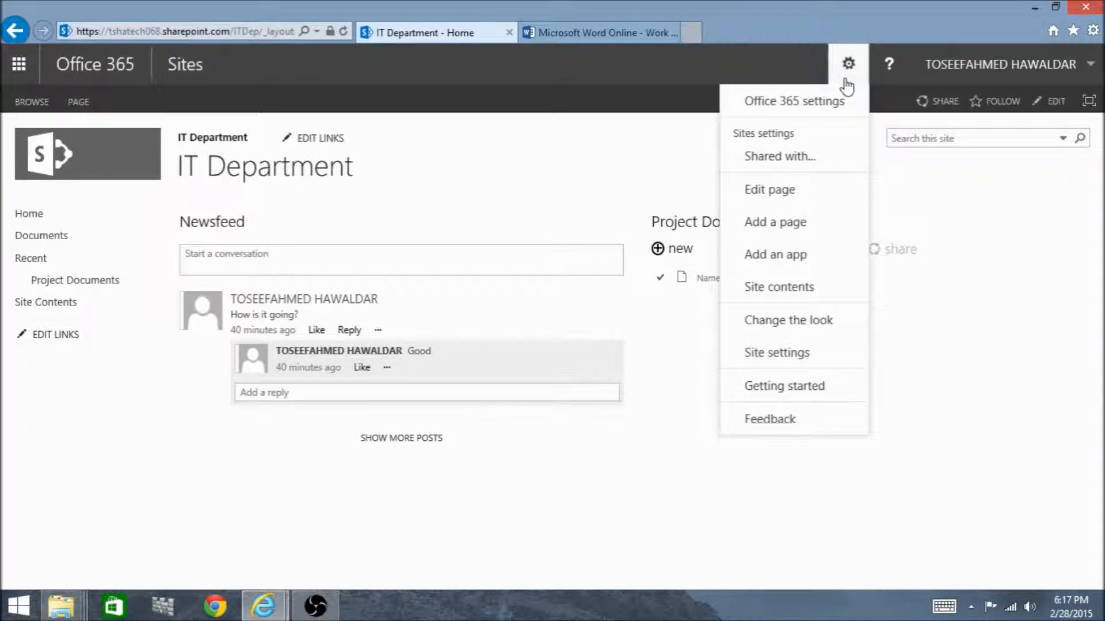
left_click(787, 160)
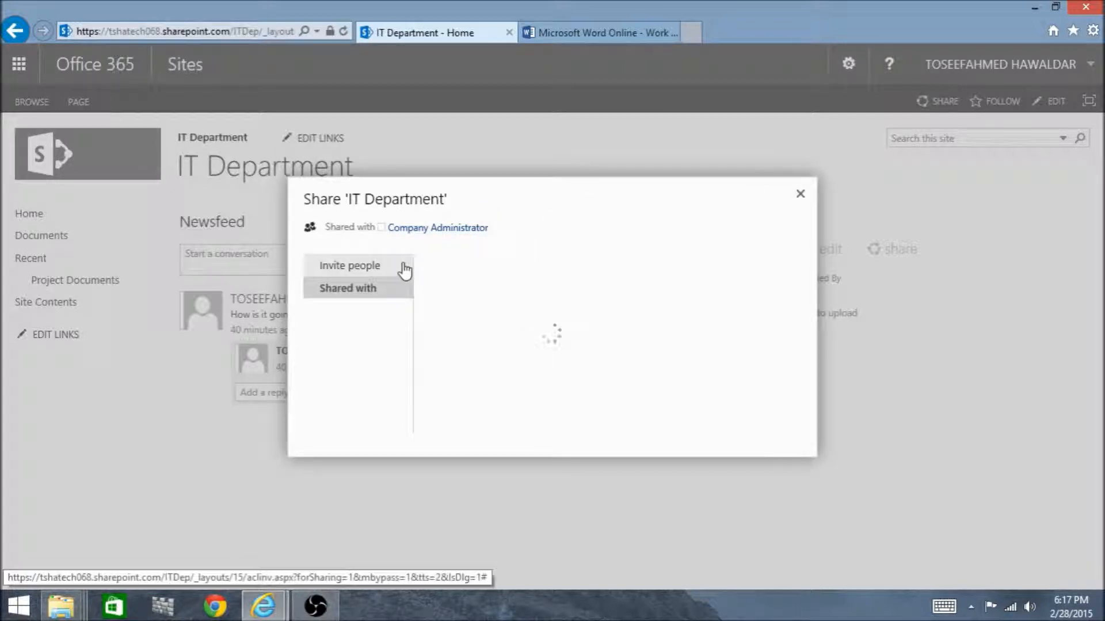
left_click(359, 258)
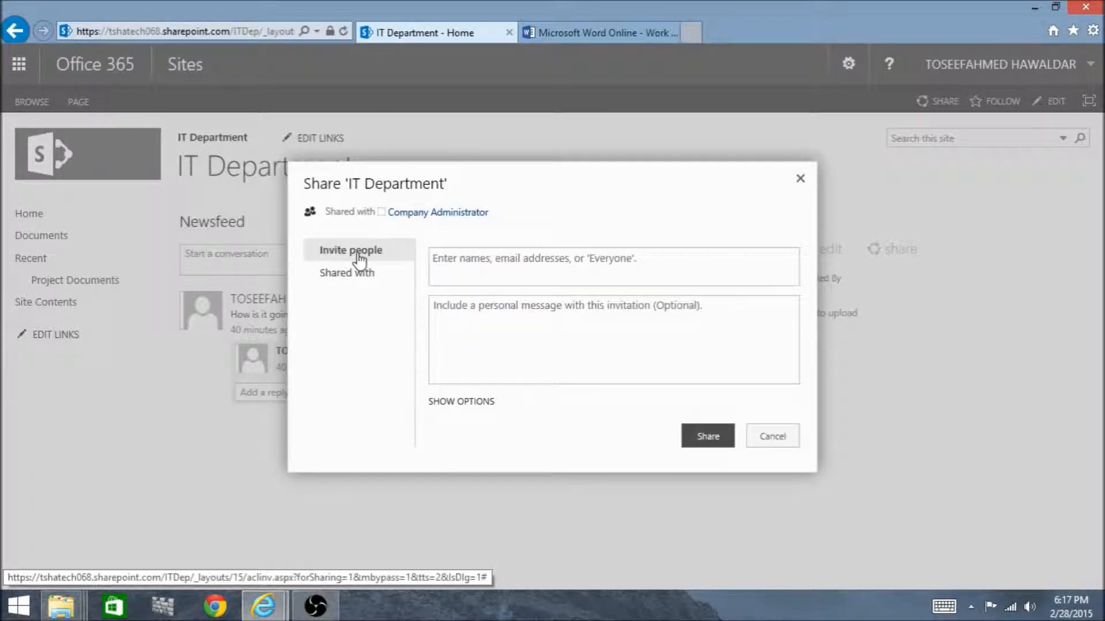
left_click(514, 259)
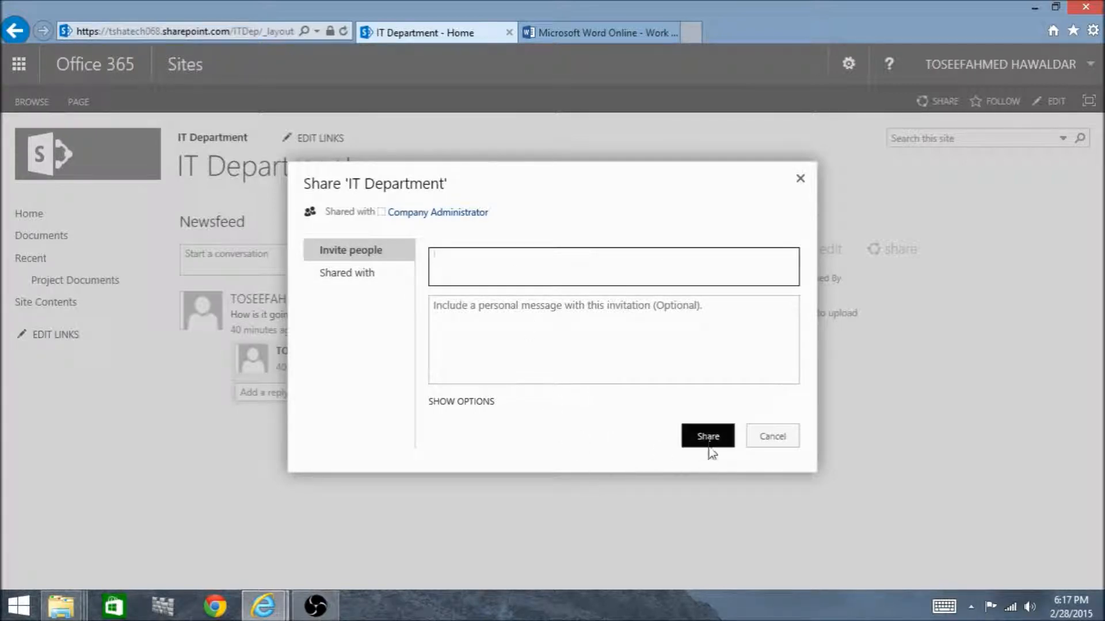
left_click(765, 439)
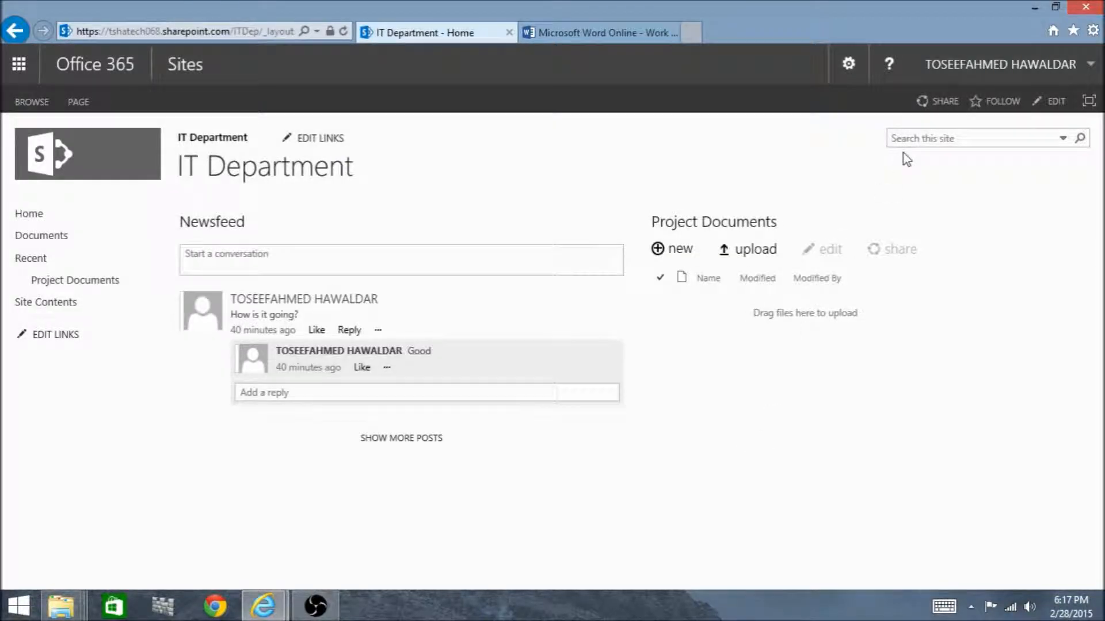
Look at the invitation form through the page's own Share command and cancel without sharing the site
left_click(942, 101)
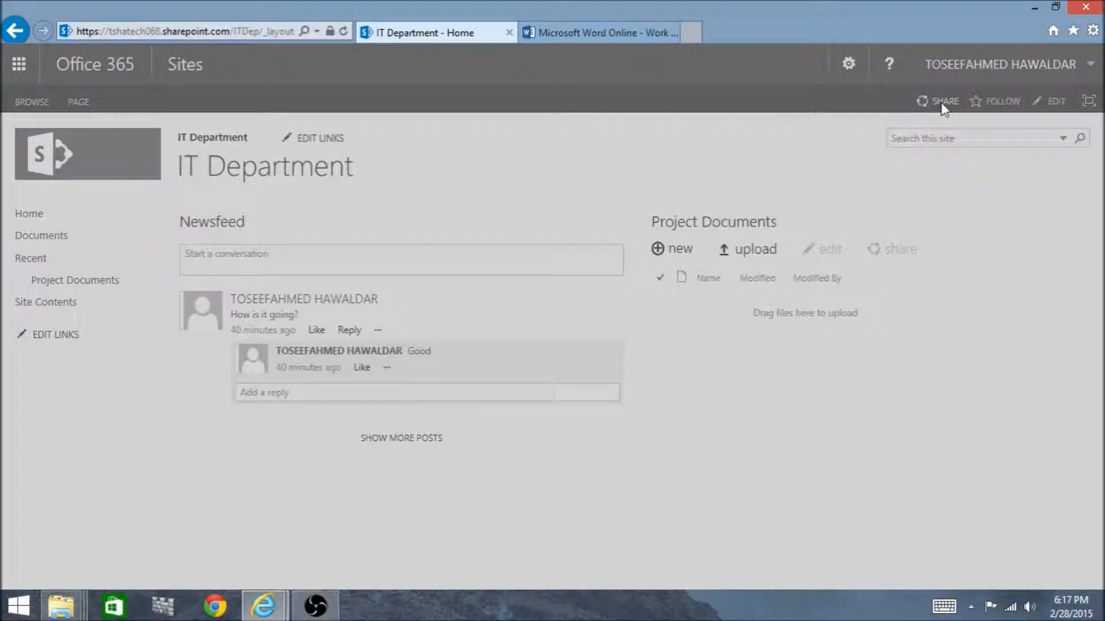
left_click(517, 265)
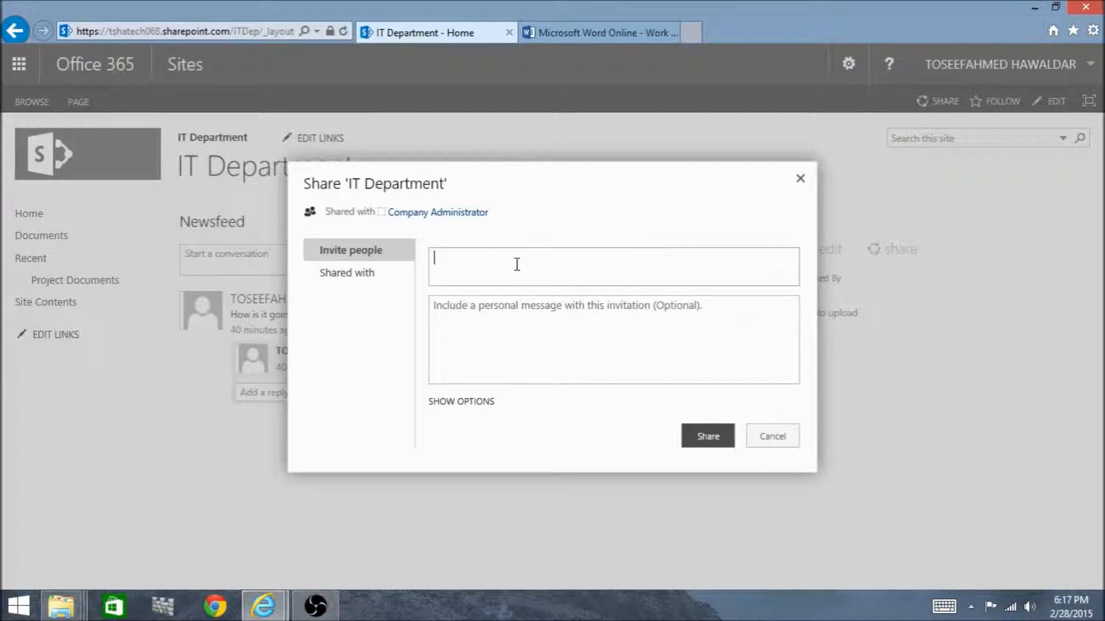
left_click(767, 440)
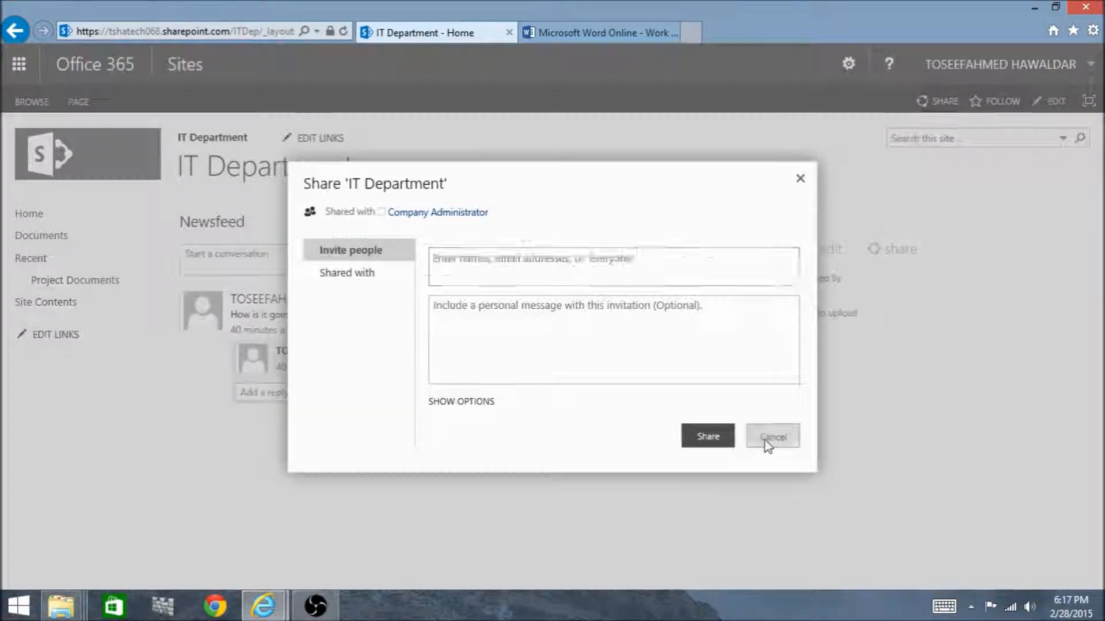